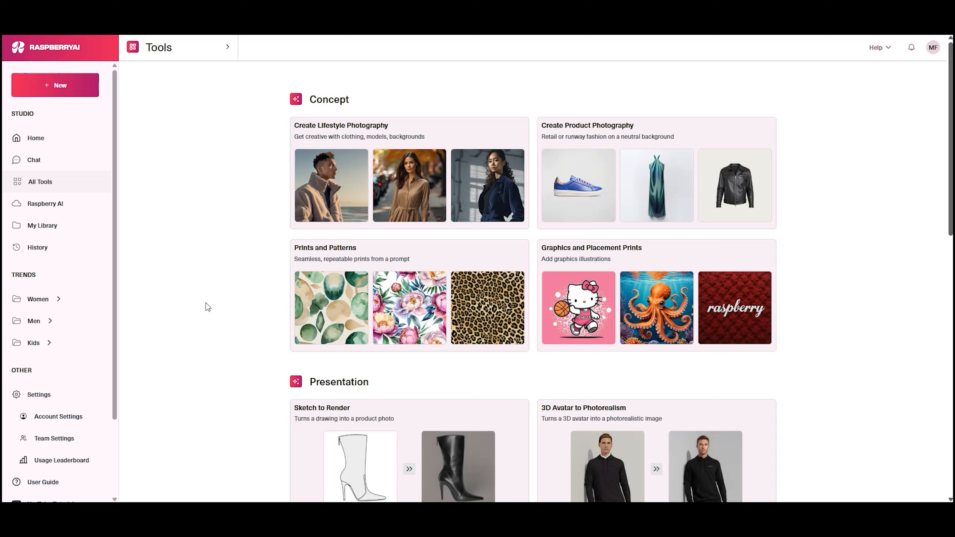
# Open the Prints and Patterns tool, load the watercolor peonies example prompt and generate seamless prints from it
pyautogui.click(404, 256)
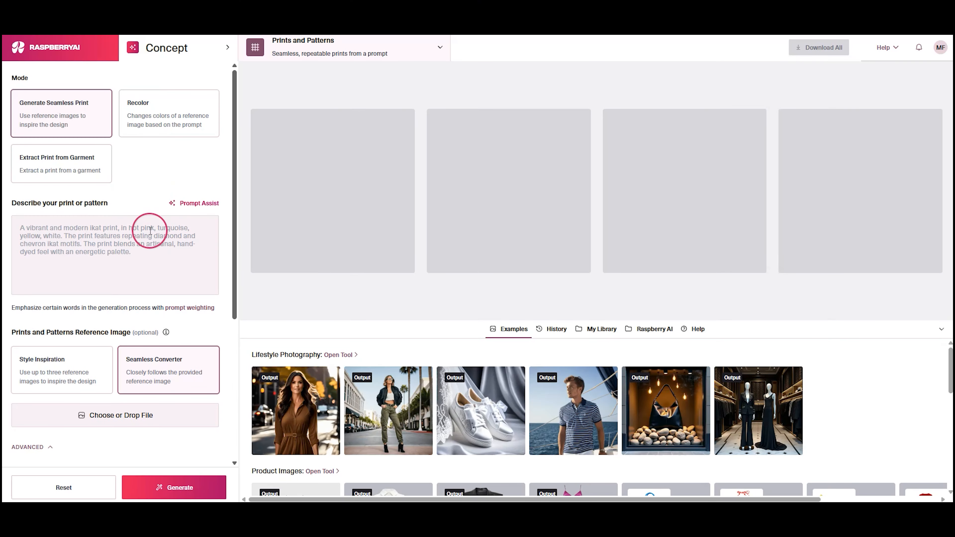
pyautogui.click(255, 277)
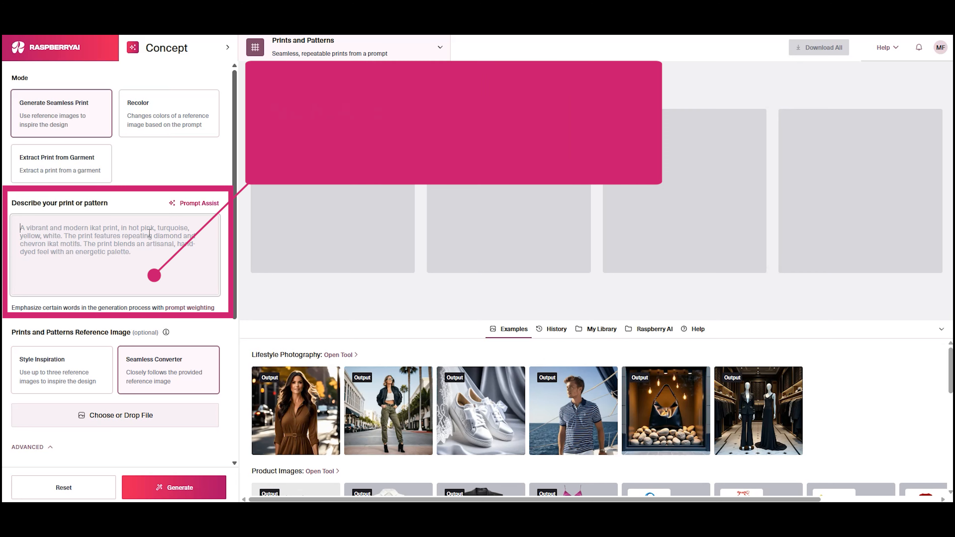
pyautogui.moveTo(333, 420)
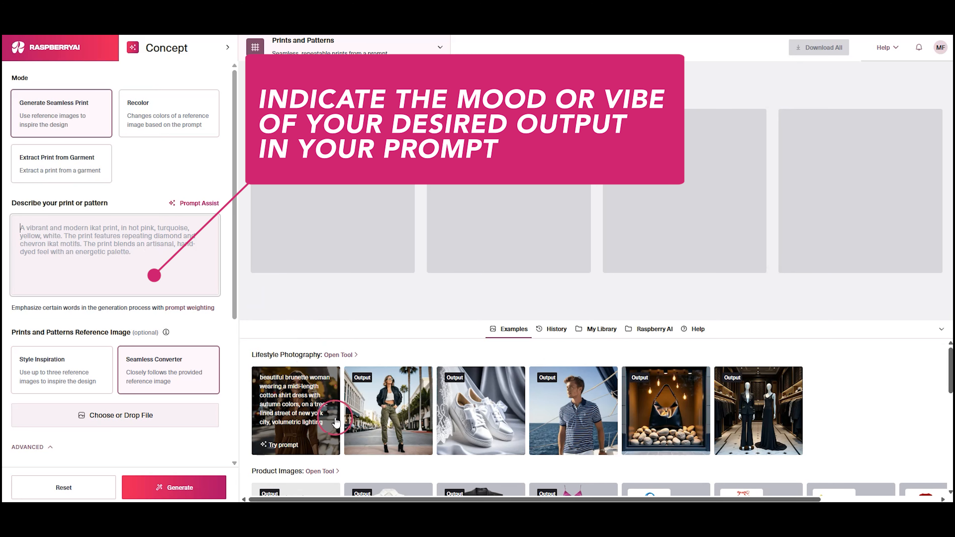
pyautogui.scroll(-5, 333, 420)
pyautogui.click(309, 365)
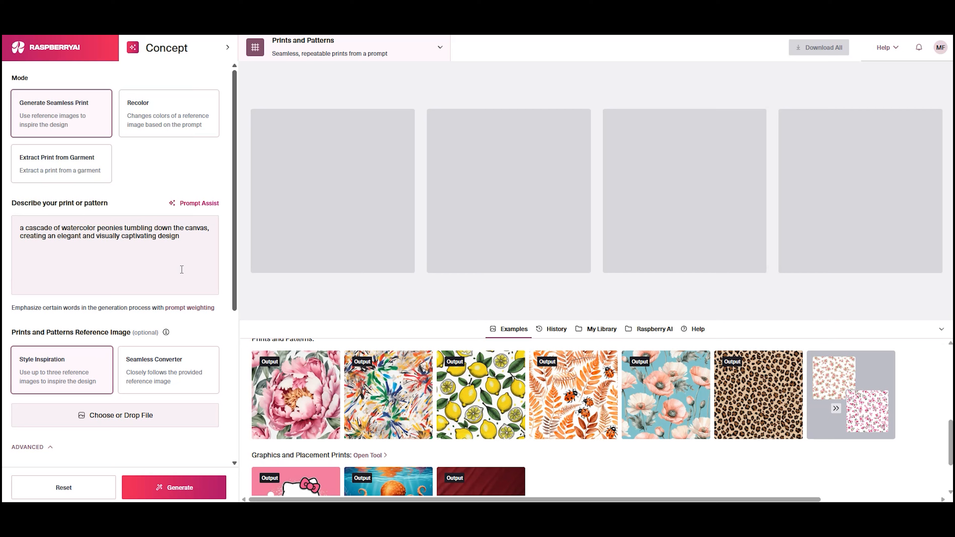
pyautogui.click(196, 486)
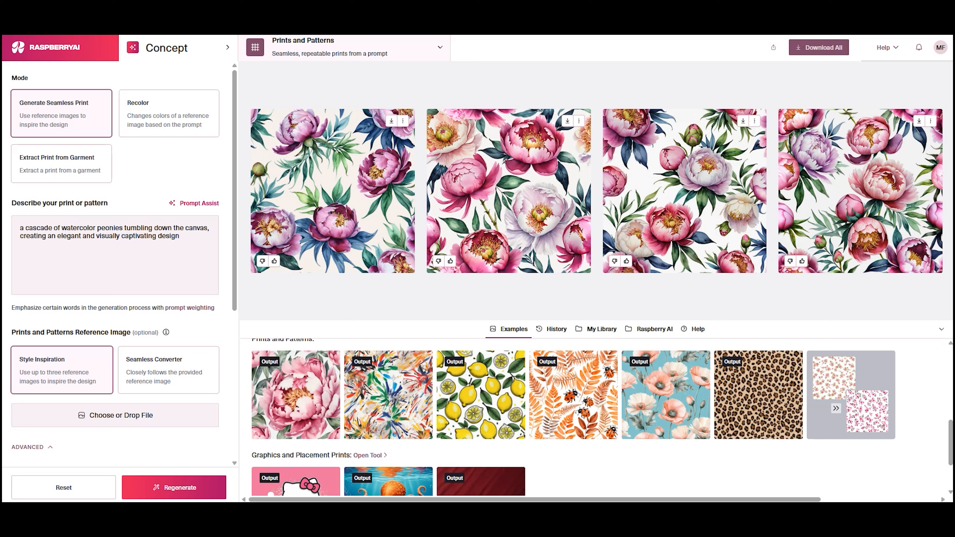
# Reset the print settings and add Blue and White Ikat.png as the Seamless Converter reference image
pyautogui.moveTo(743, 386)
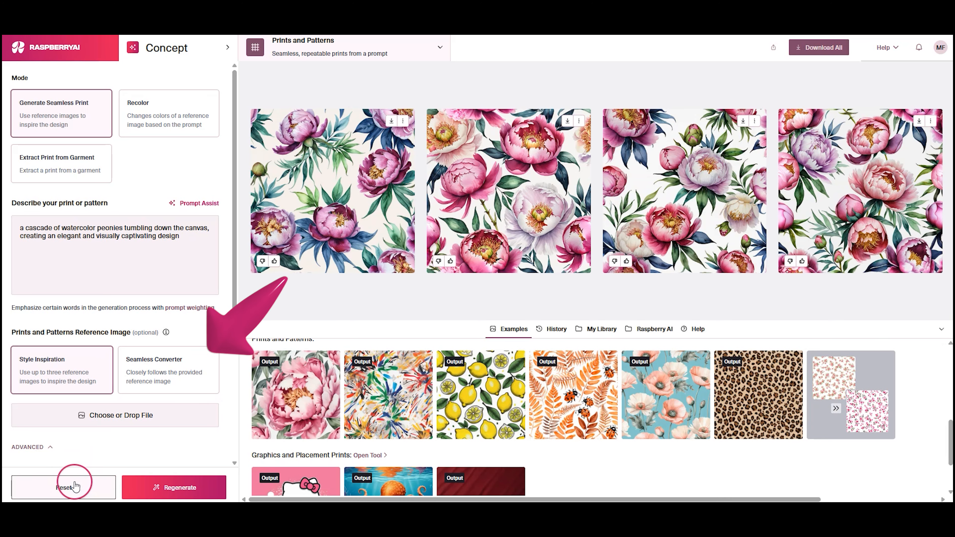
pyautogui.click(75, 486)
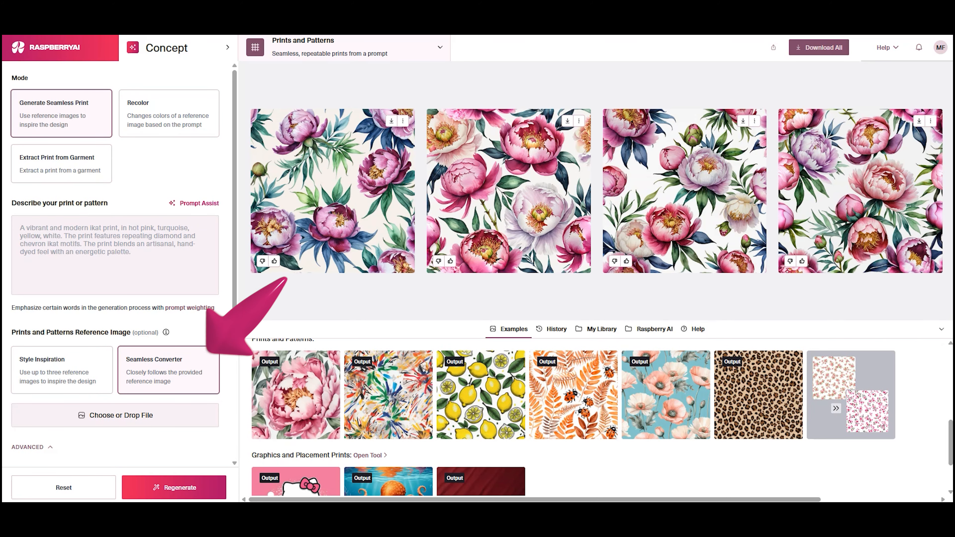
pyautogui.moveTo(893, 314)
pyautogui.mouseDown()
pyautogui.moveTo(746, 371)
pyautogui.moveTo(192, 418)
pyautogui.mouseUp()
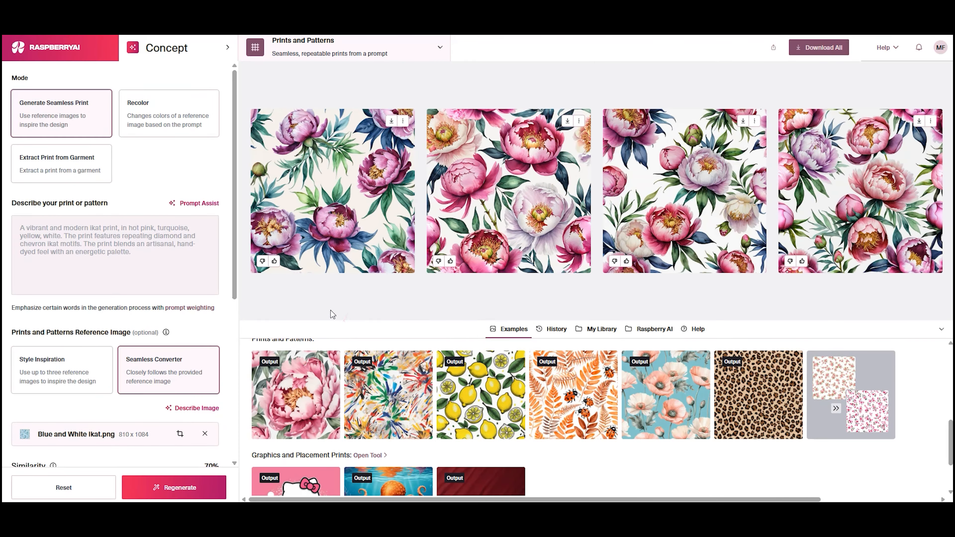
# Enter the prompt "blue and white ikat" and generate the seamless prints
pyautogui.click(161, 279)
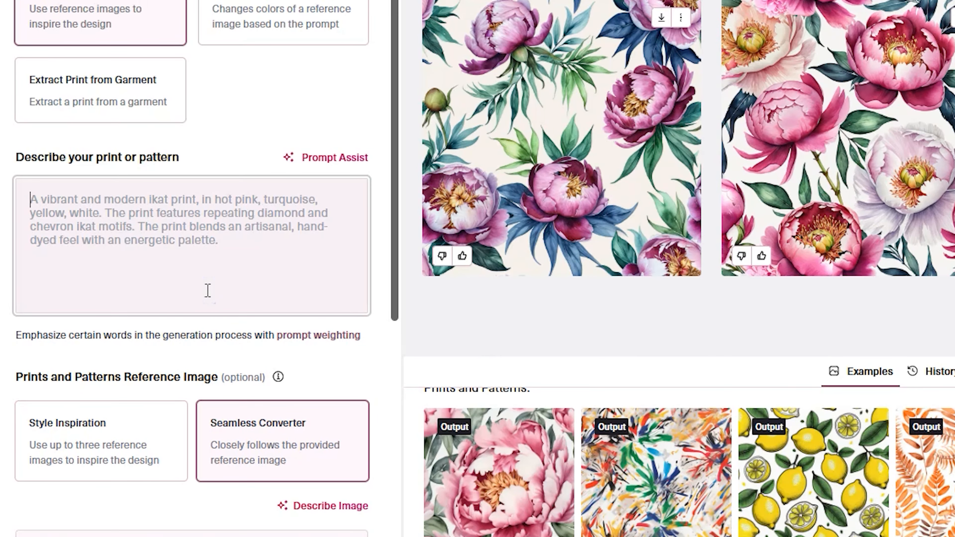
pyautogui.write('blue and white ikat')
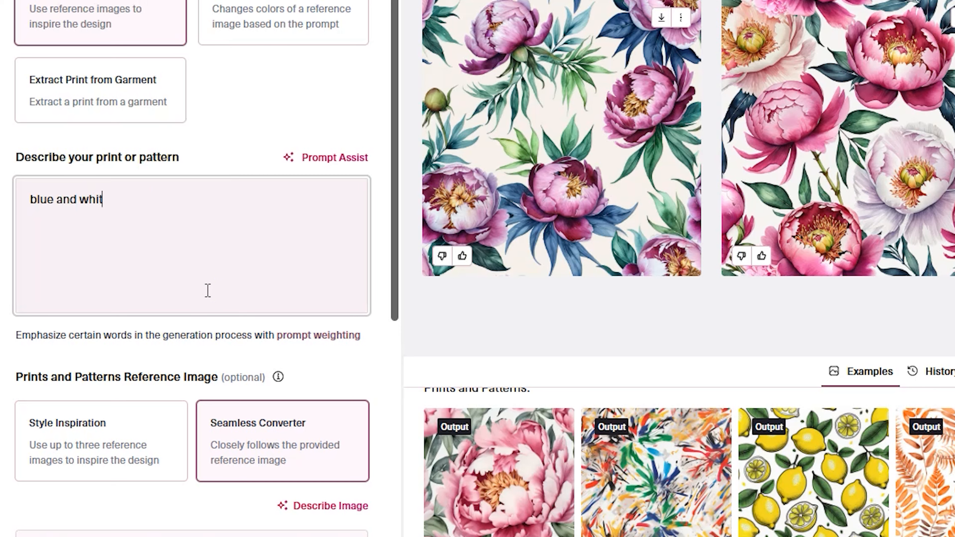
pyautogui.click(209, 531)
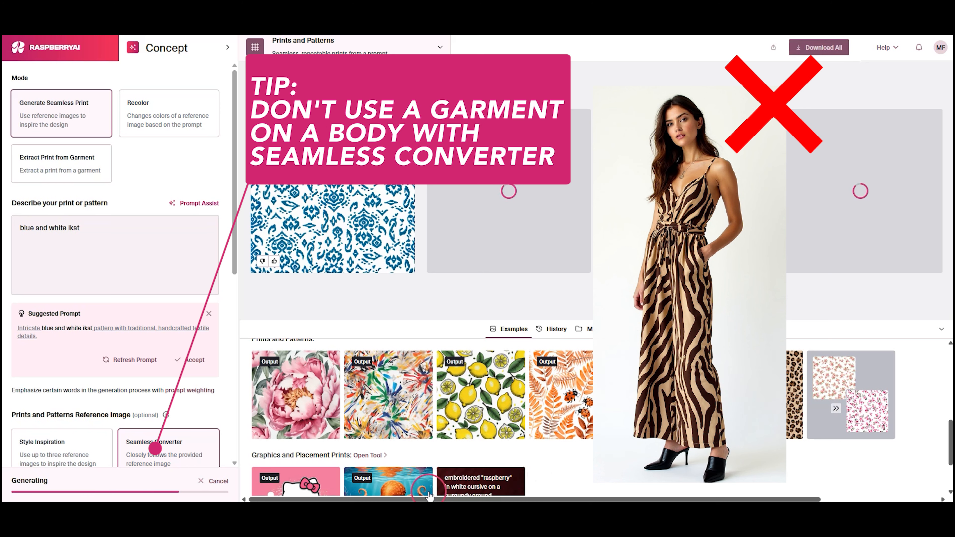
pyautogui.click(547, 457)
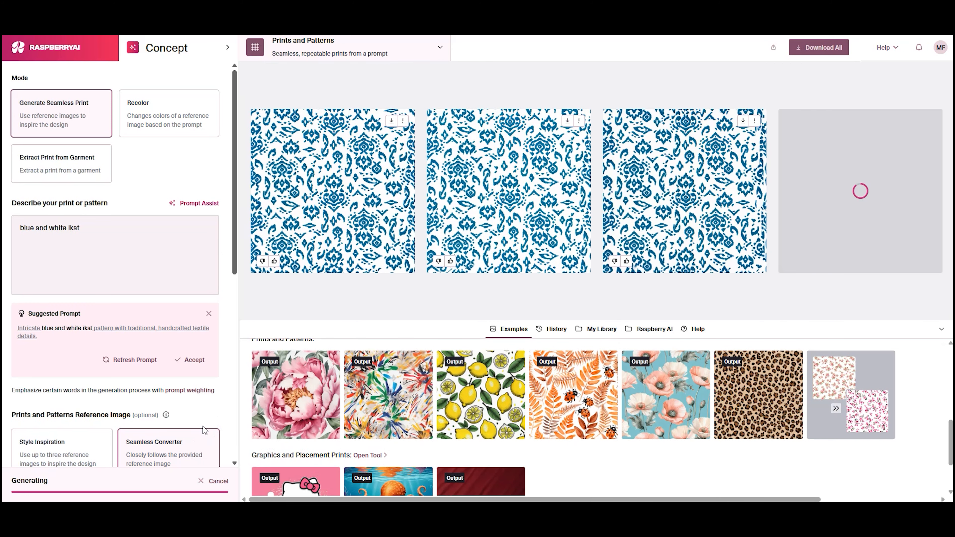
# Enlarge the first blue and white ikat print and preview its tiling
pyautogui.click(331, 203)
pyautogui.click(331, 203)
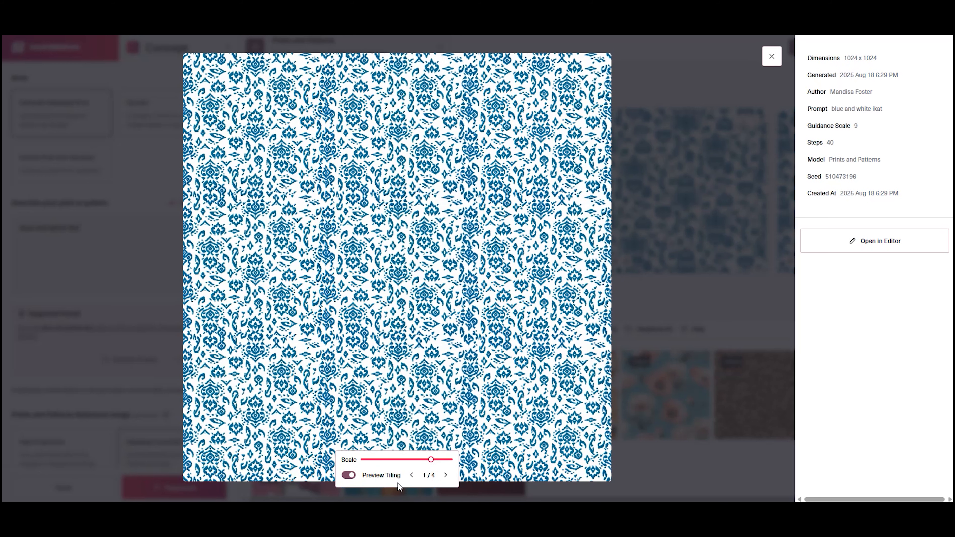
# Add the sketched tropical floral image as the Style Inspiration reference and crop it
pyautogui.moveTo(233, 221); pyautogui.dragTo(230, 292)
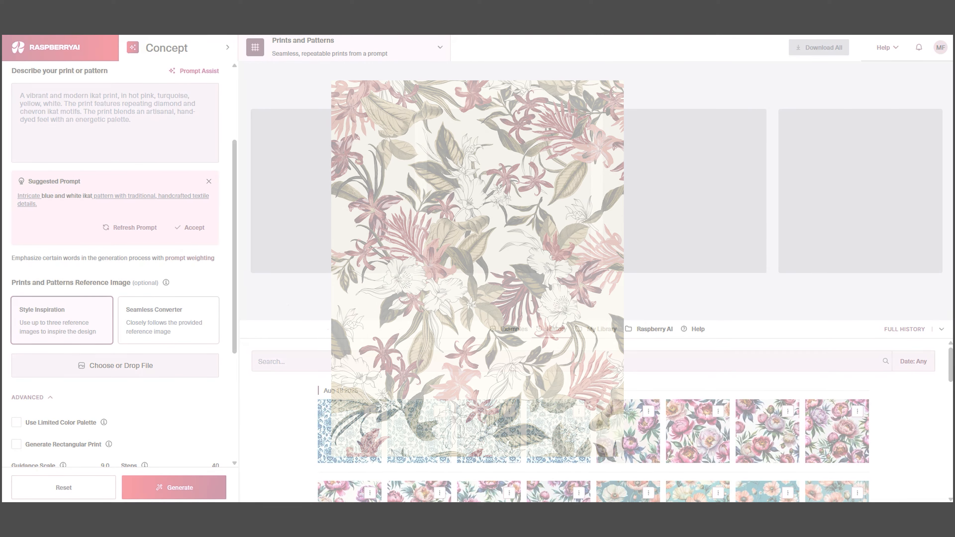
pyautogui.moveTo(951, 393)
pyautogui.mouseDown()
pyautogui.moveTo(215, 399)
pyautogui.moveTo(164, 372)
pyautogui.mouseUp()
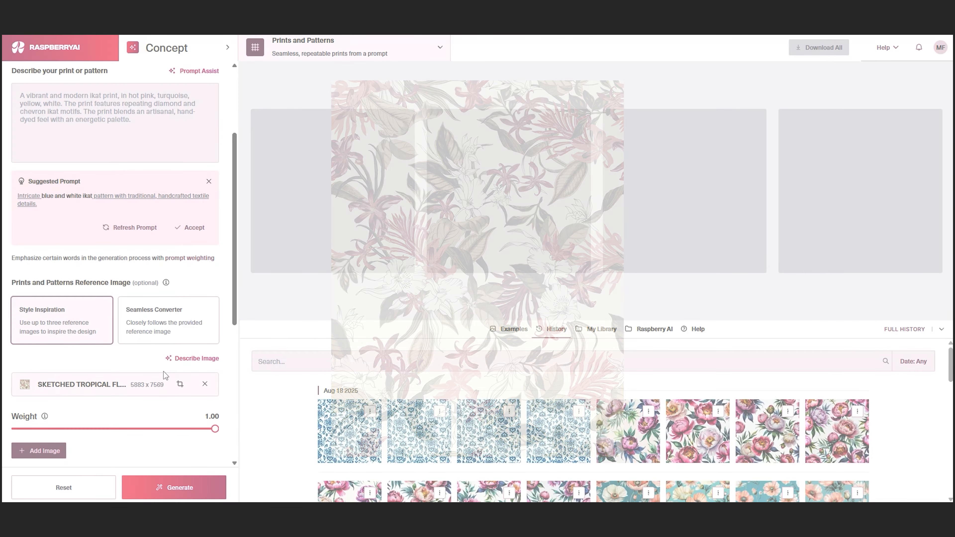
pyautogui.click(181, 384)
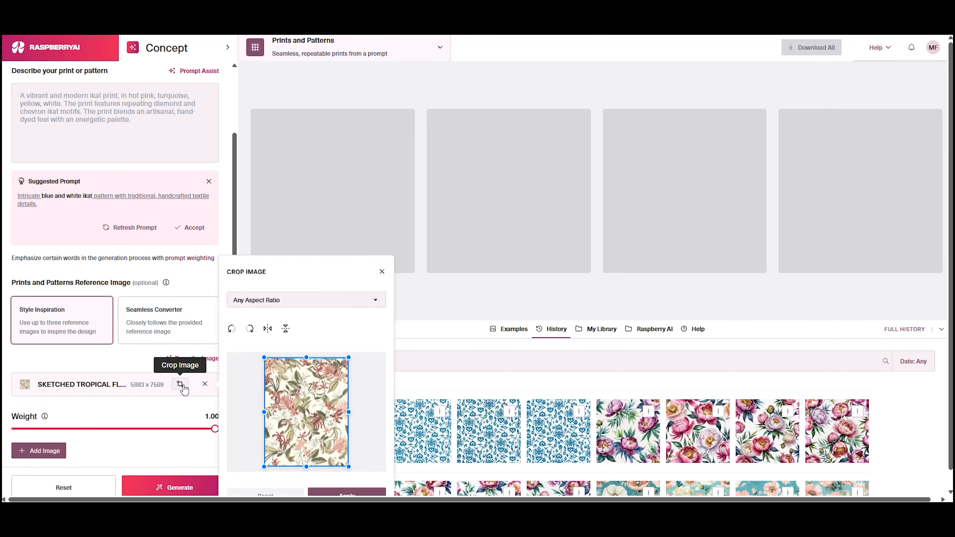
pyautogui.moveTo(264, 360)
pyautogui.mouseDown()
pyautogui.moveTo(282, 378)
pyautogui.moveTo(252, 347)
pyautogui.mouseUp()
pyautogui.click(347, 492)
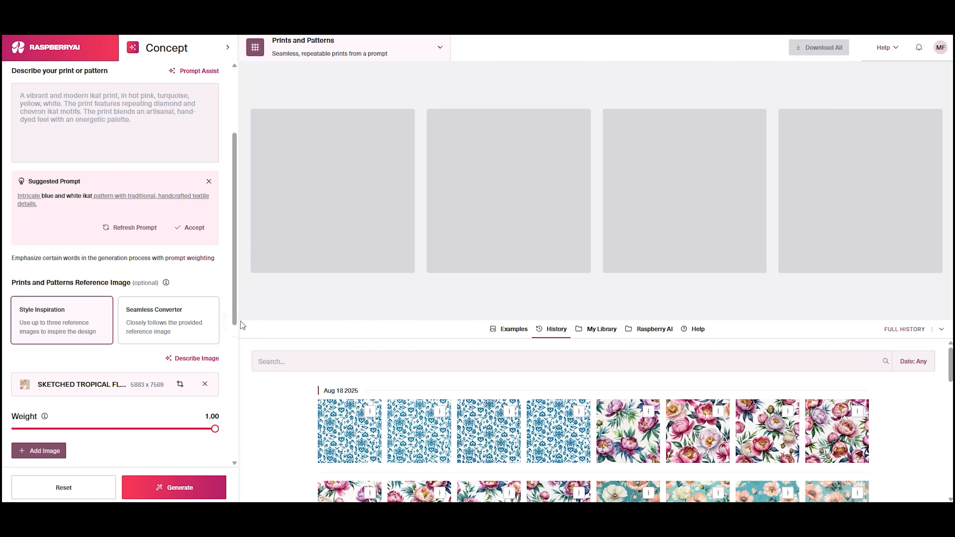
# Have the reference image described, and write the prompt "Delicate, sketched floral pattern with watercolor accents on a light background"
pyautogui.click(215, 360)
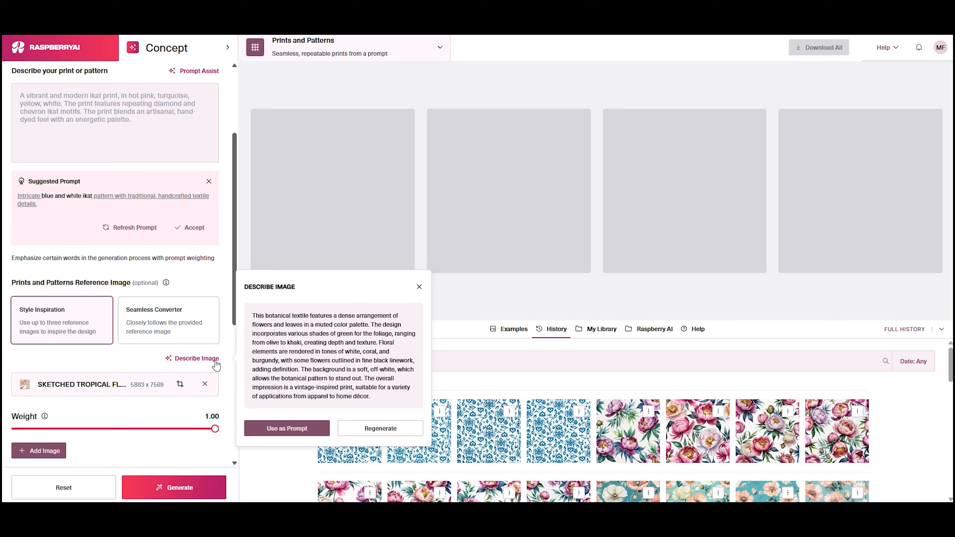
pyautogui.click(419, 287)
pyautogui.click(80, 120)
pyautogui.write('Delicate, sketched floral pattern')
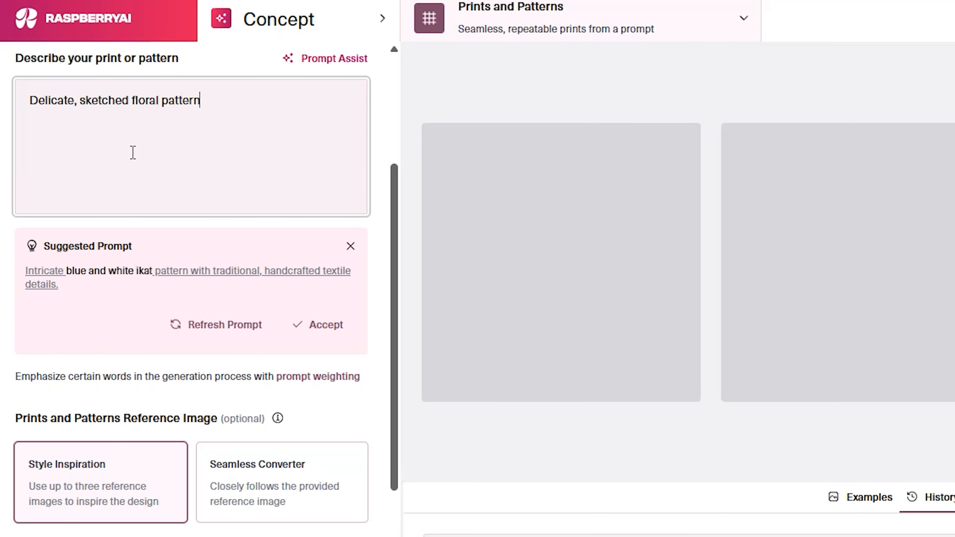
pyautogui.write(' with watercolor ac')
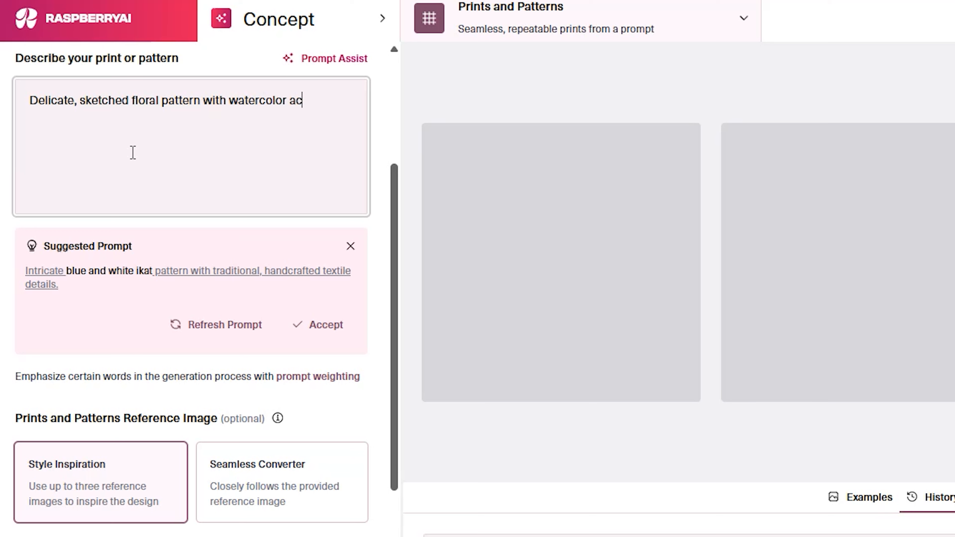
pyautogui.write('cents on a light background')
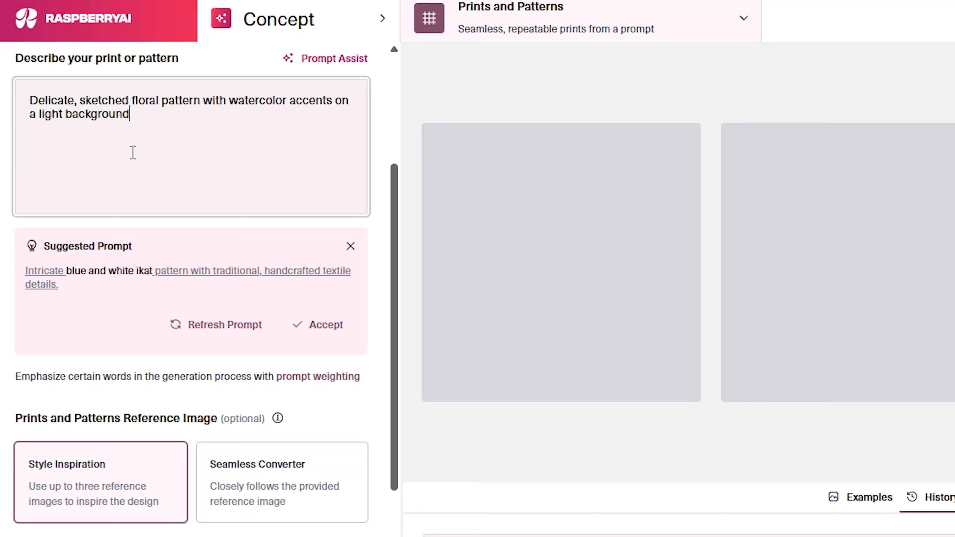
# Improve the prompt with Prompt Assist by applying the muted pinks, greens and tans botanical suggestion, and generate the prints
pyautogui.click(315, 60)
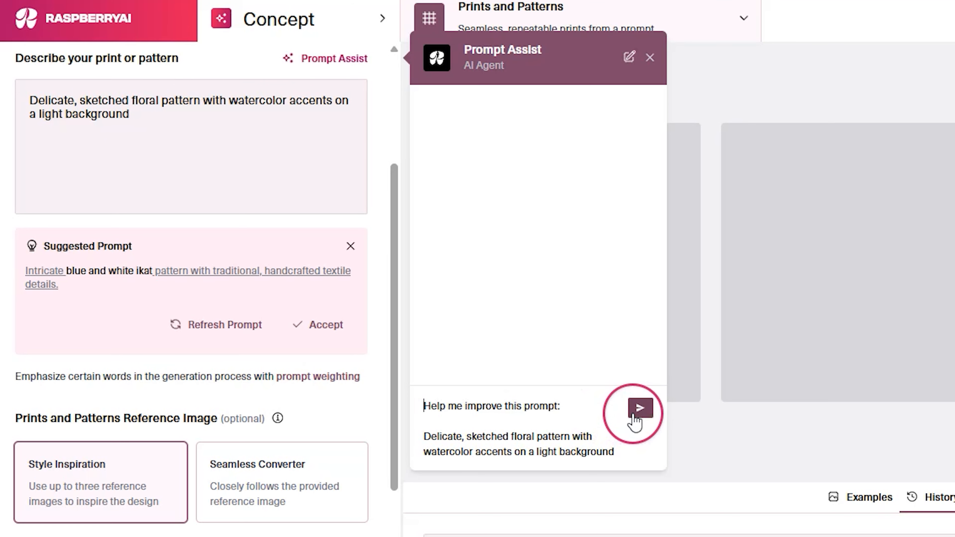
pyautogui.click(640, 409)
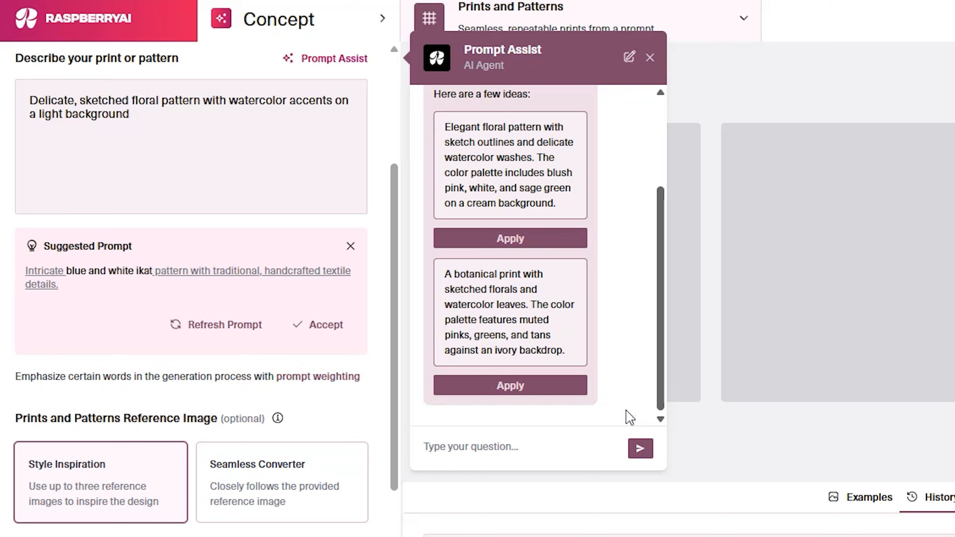
pyautogui.click(574, 387)
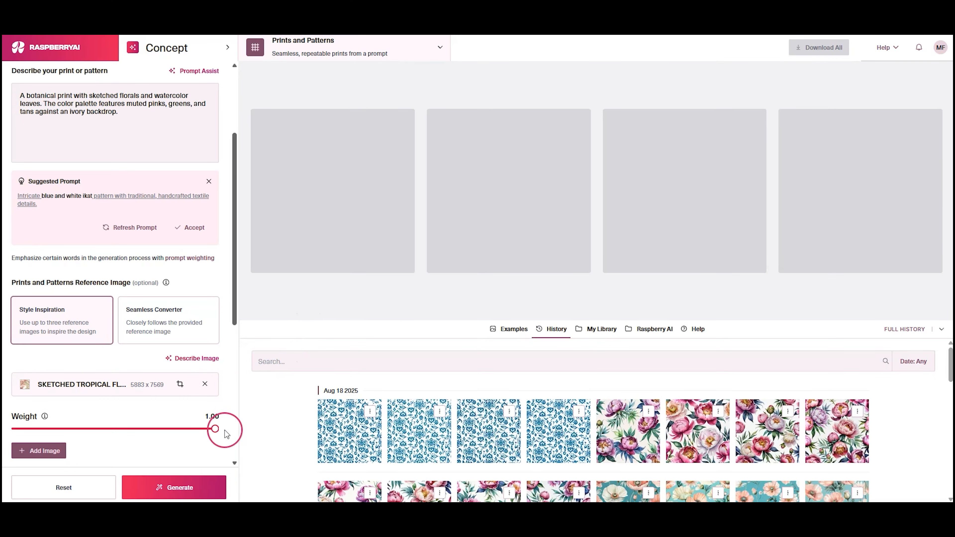
pyautogui.click(202, 485)
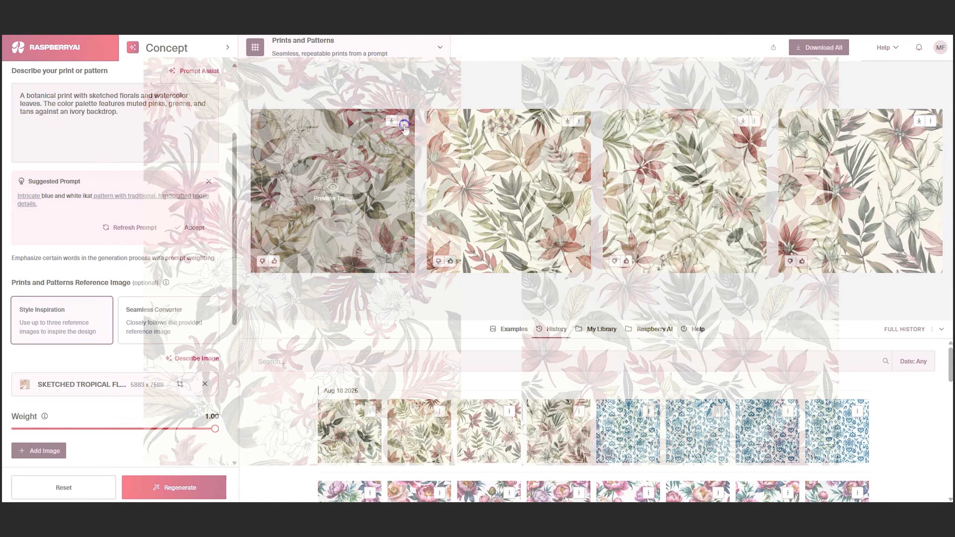
pyautogui.click(403, 121)
pyautogui.click(356, 253)
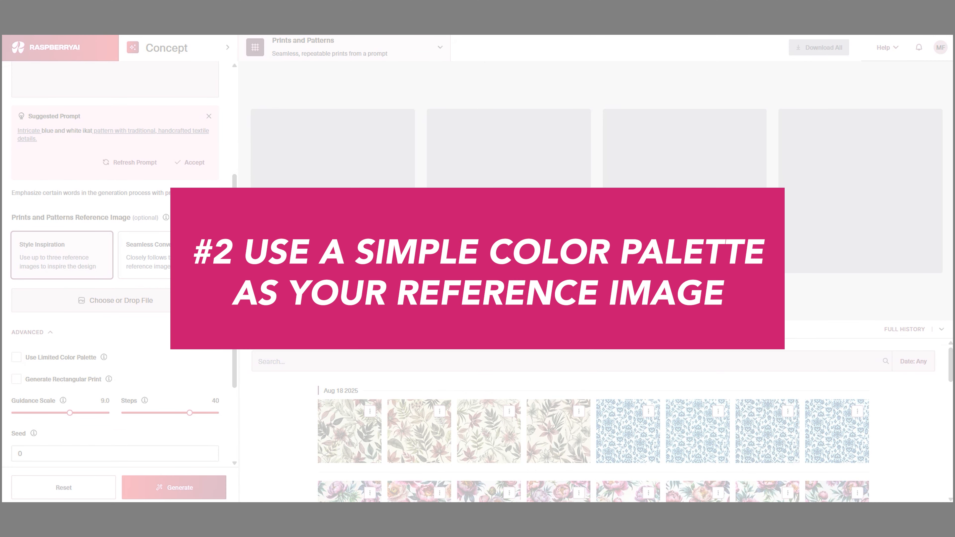
# Load the watercolor peonies example prompt from the Prints and Patterns examples for a new generation
pyautogui.click(514, 329)
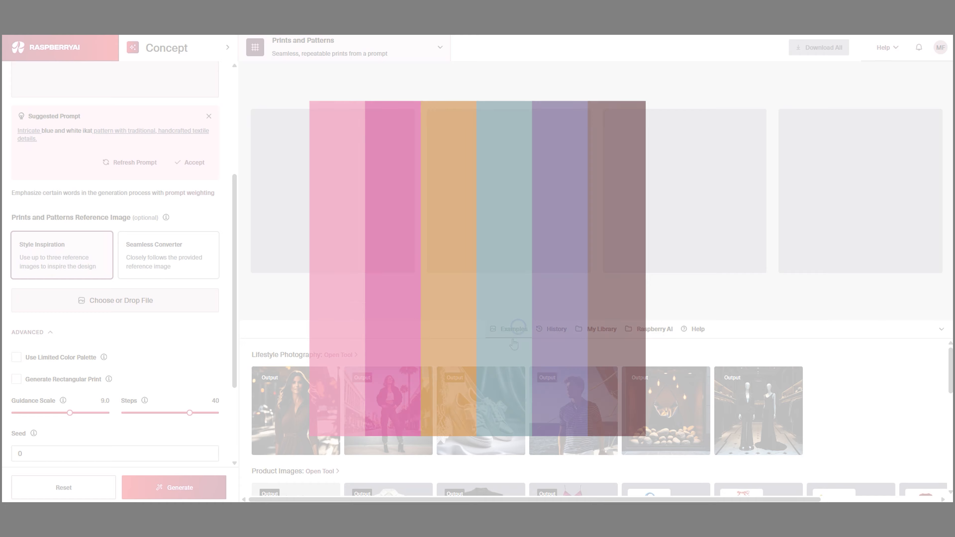
pyautogui.scroll(-4, 388, 414)
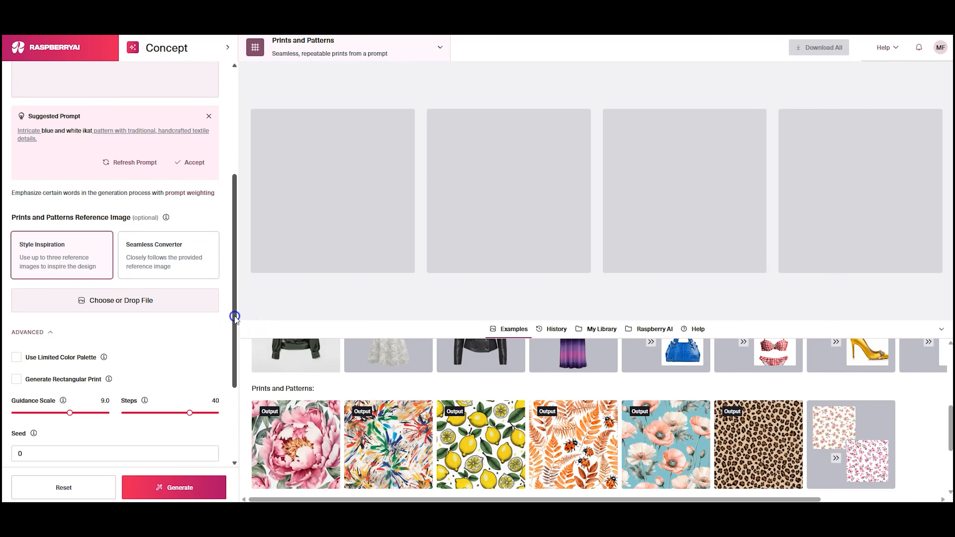
pyautogui.moveTo(234, 316); pyautogui.dragTo(233, 244)
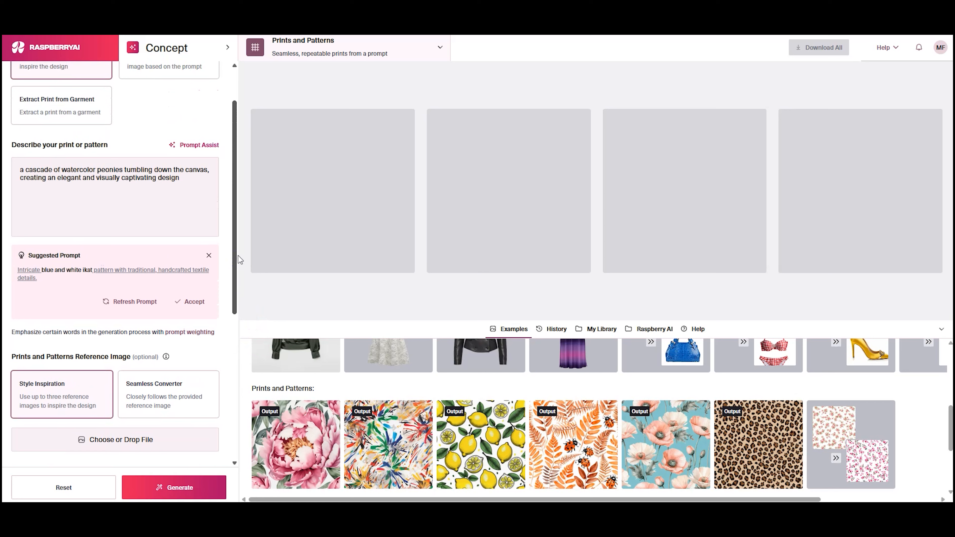
# Upload the six-color striped palette image as the Style Inspiration reference and generate the peony prints
pyautogui.moveTo(932, 284); pyautogui.dragTo(187, 450)
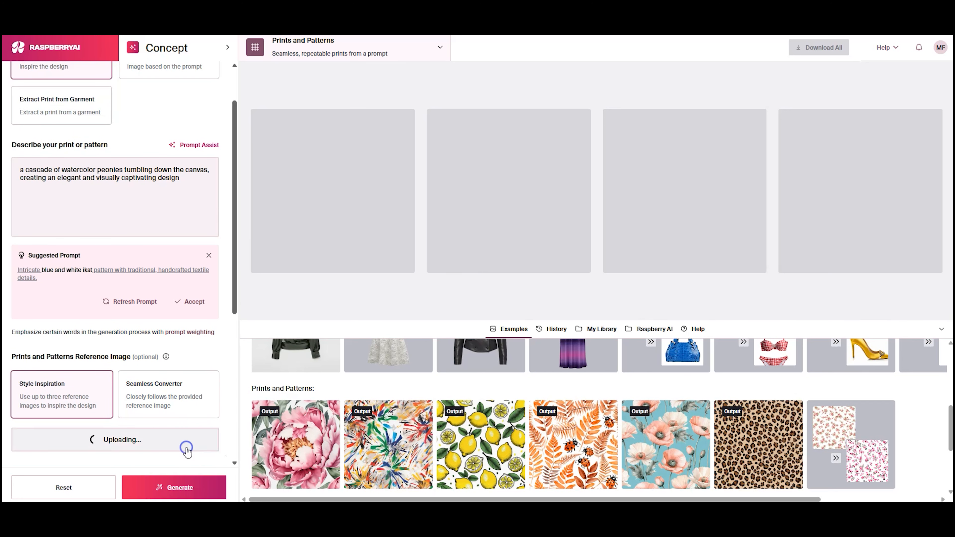
pyautogui.click(173, 489)
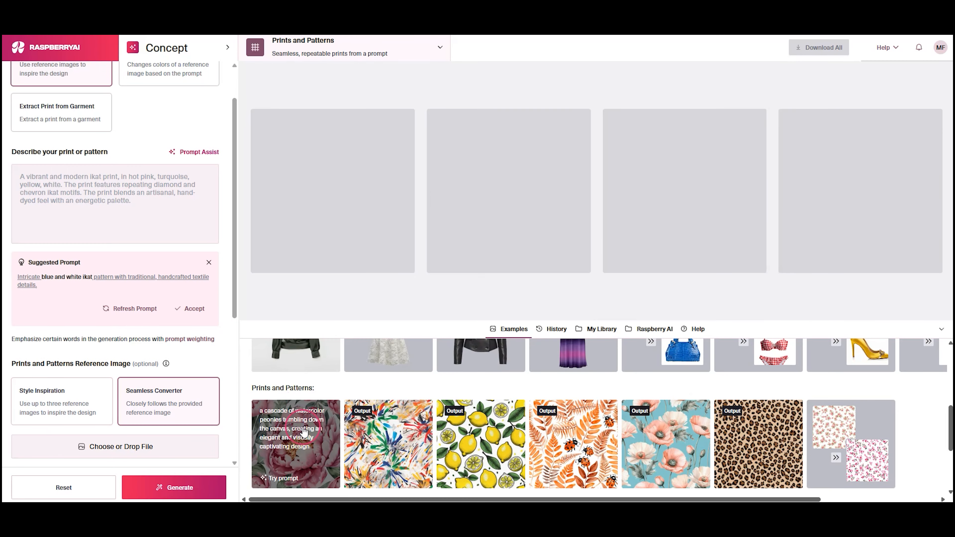
# Generate prints from the watercolor peonies example prompt with the Utagawa Hiroshige peacock image as the Style Inspiration reference
pyautogui.click(304, 433)
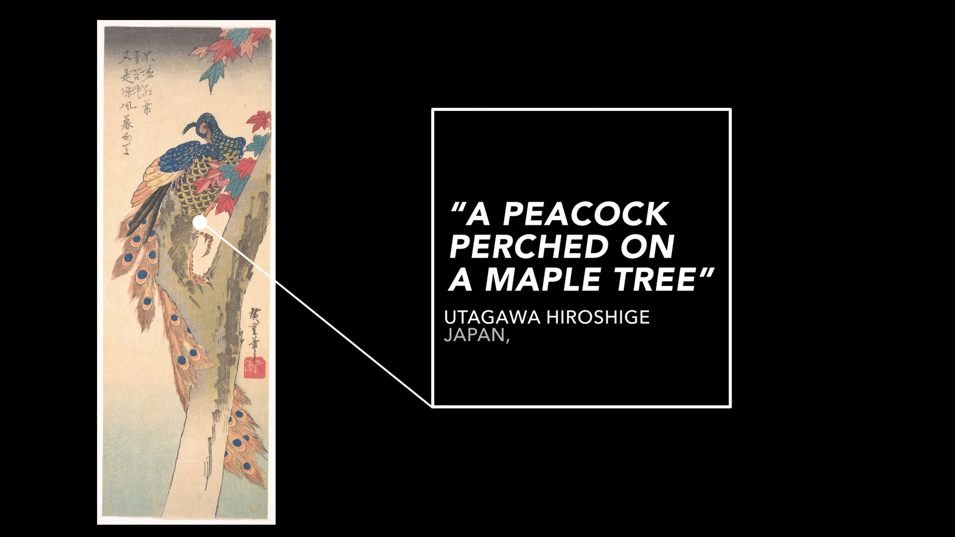
pyautogui.moveTo(386, 470); pyautogui.dragTo(186, 453)
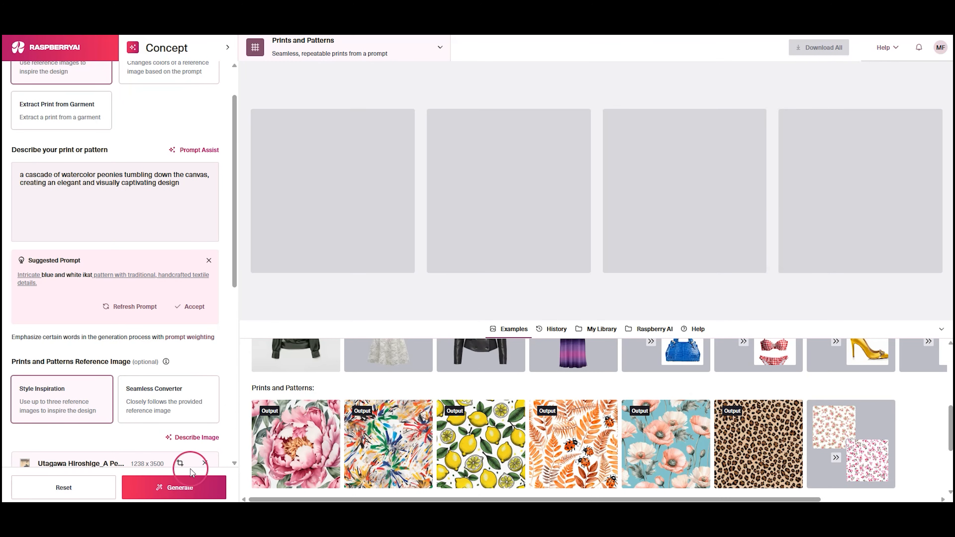
pyautogui.click(192, 485)
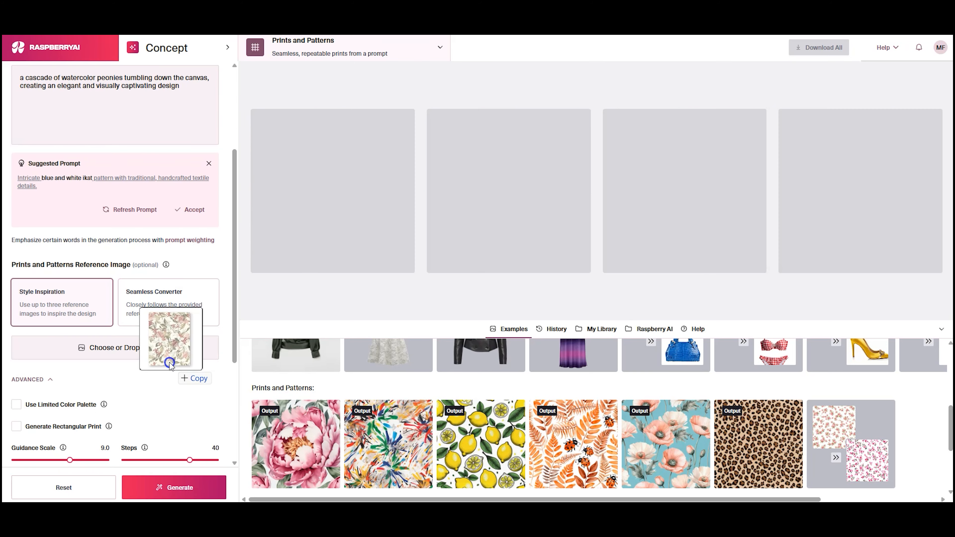
# Add the SKETCHED TROPICAL image and Color Story.png as two Style Inspiration references for the watercolor peonies prompt
pyautogui.moveTo(171, 367); pyautogui.dragTo(165, 360)
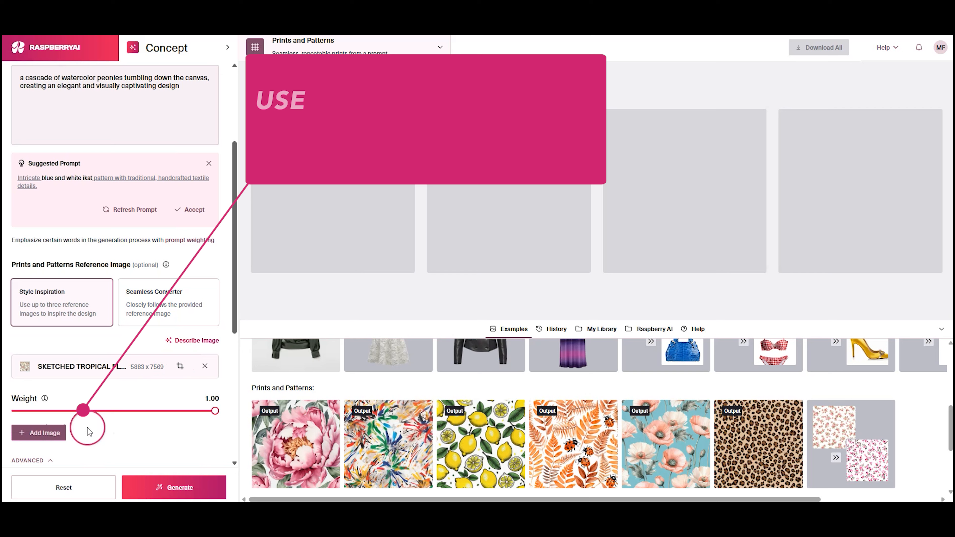
pyautogui.click(39, 433)
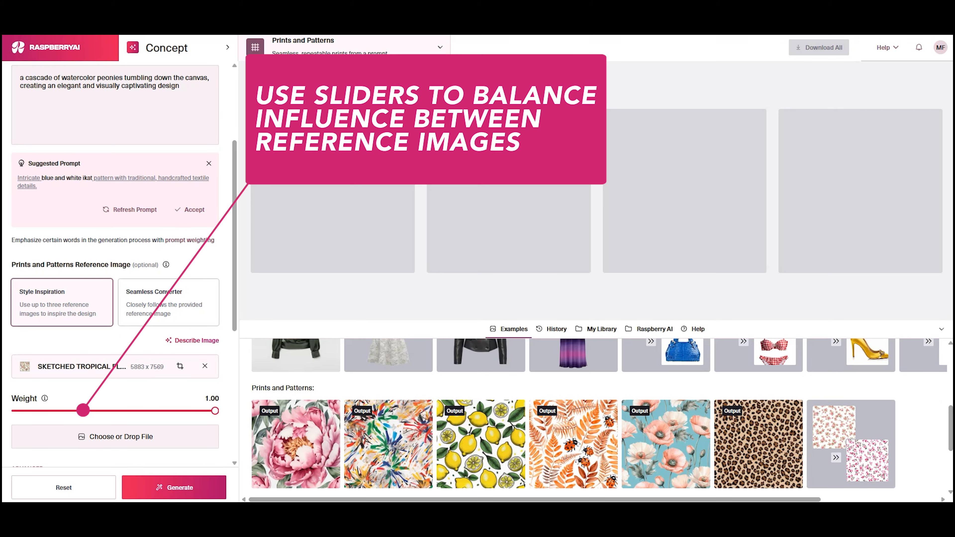
pyautogui.moveTo(651, 401); pyautogui.dragTo(175, 441)
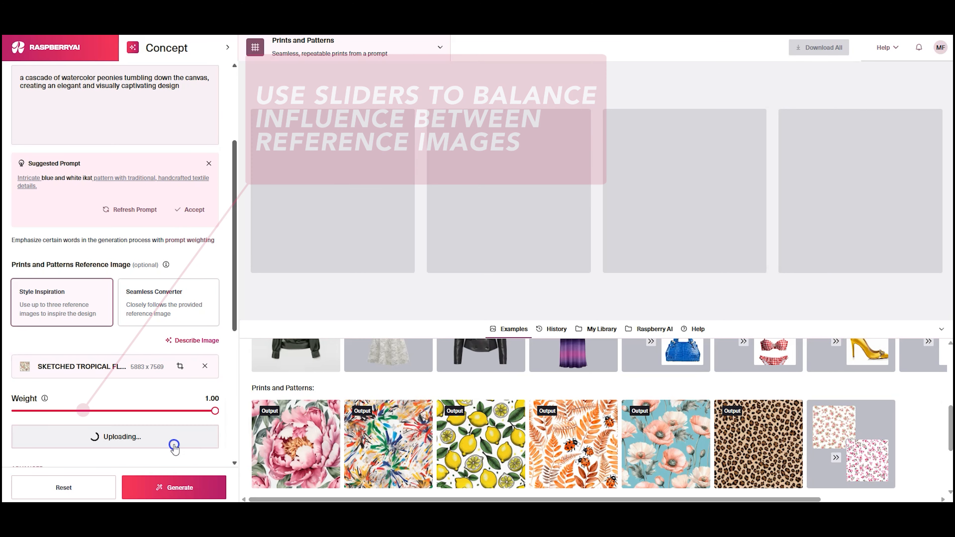
# Set the weight of the Color Story.png reference to 0.75 and generate the peony prints
pyautogui.moveTo(234, 305); pyautogui.dragTo(234, 343)
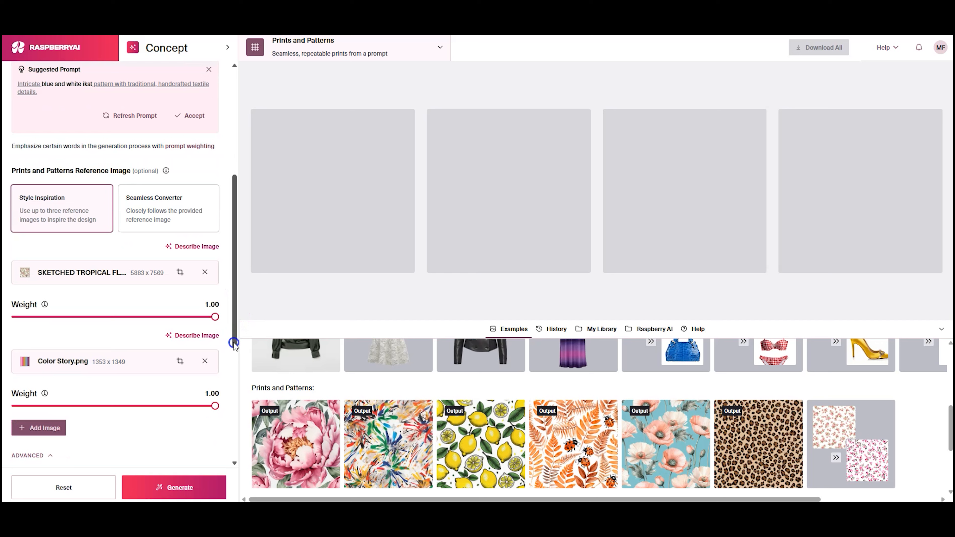
pyautogui.moveTo(215, 406); pyautogui.dragTo(168, 407)
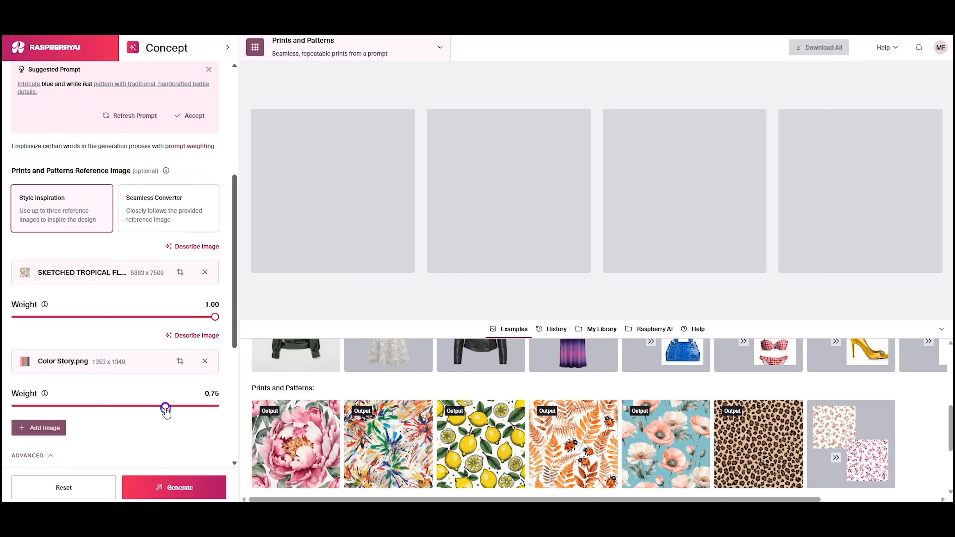
pyautogui.click(175, 487)
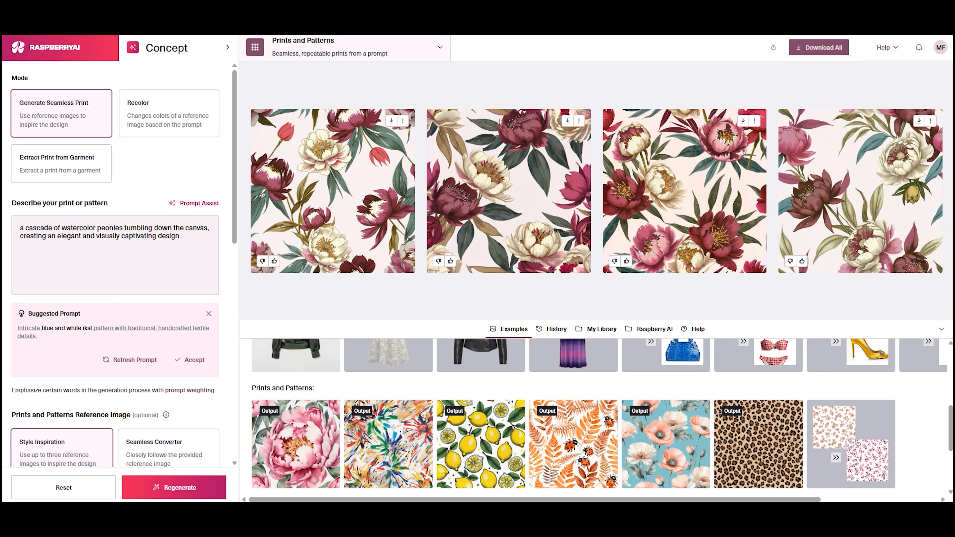
# Preview the second peony print with tiling switched off and on, vary the tiling scale up to maximum, and close the preview
pyautogui.click(523, 202)
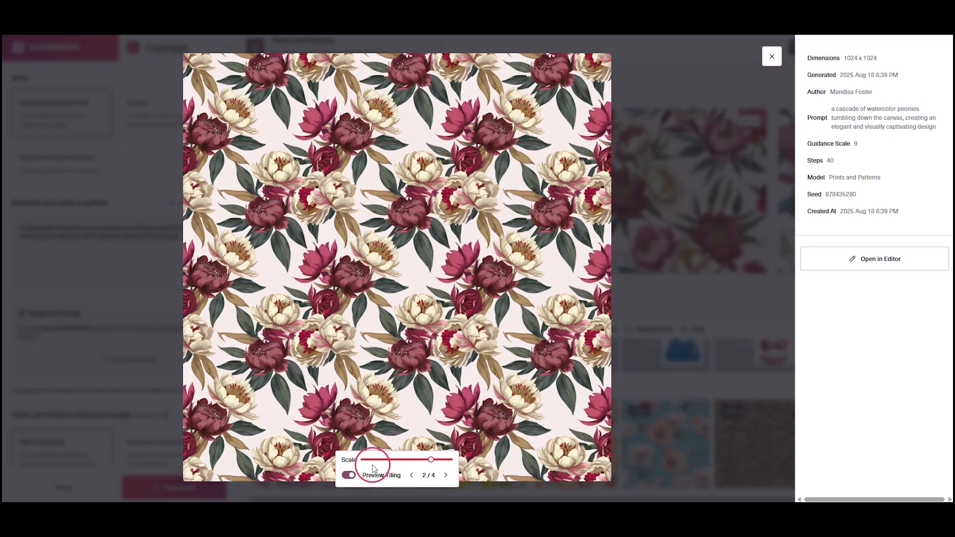
pyautogui.click(349, 474)
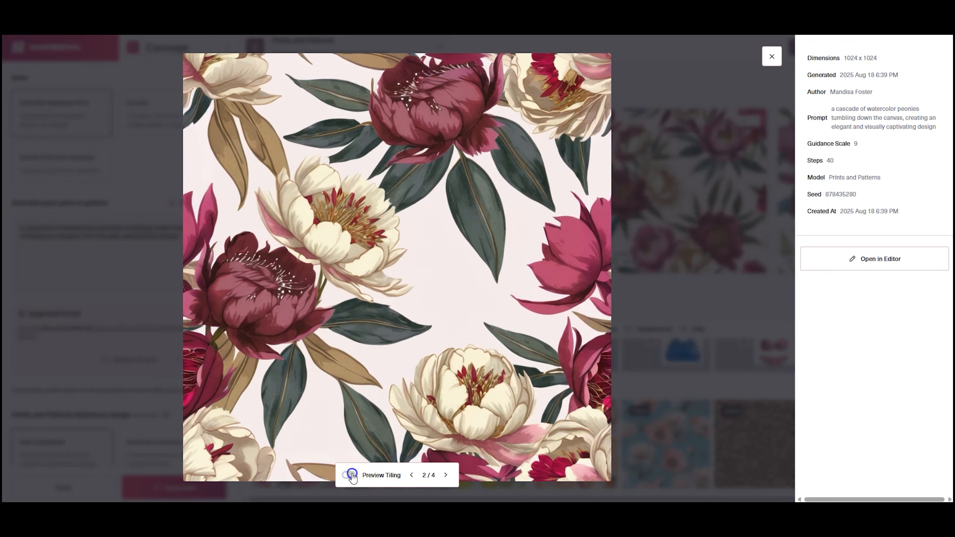
pyautogui.click(349, 475)
pyautogui.click(350, 475)
pyautogui.click(349, 475)
pyautogui.click(421, 460)
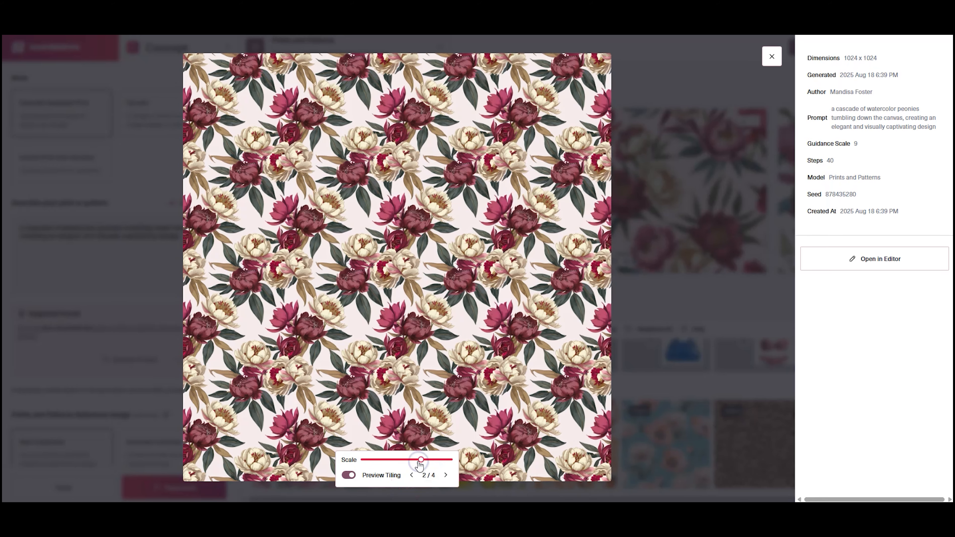
pyautogui.moveTo(420, 464); pyautogui.dragTo(450, 461)
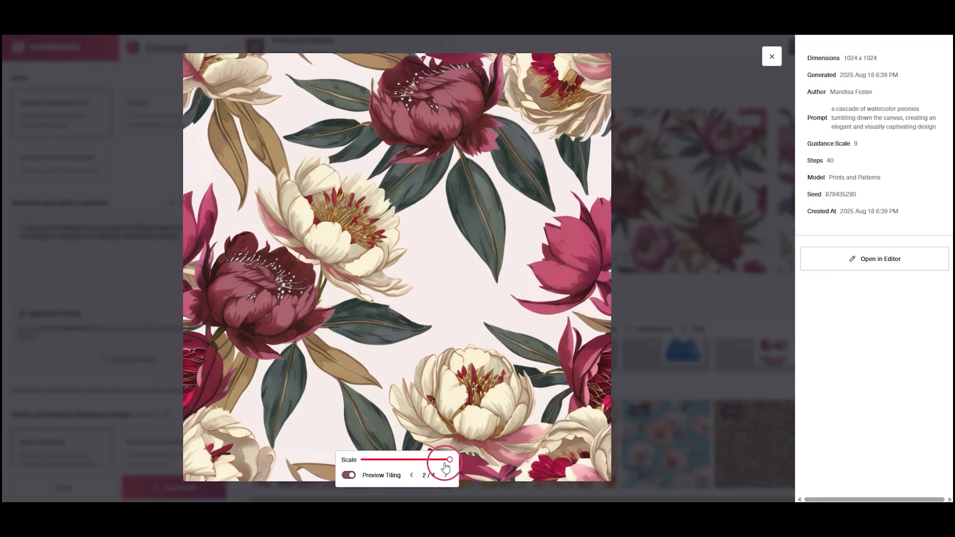
pyautogui.click(772, 57)
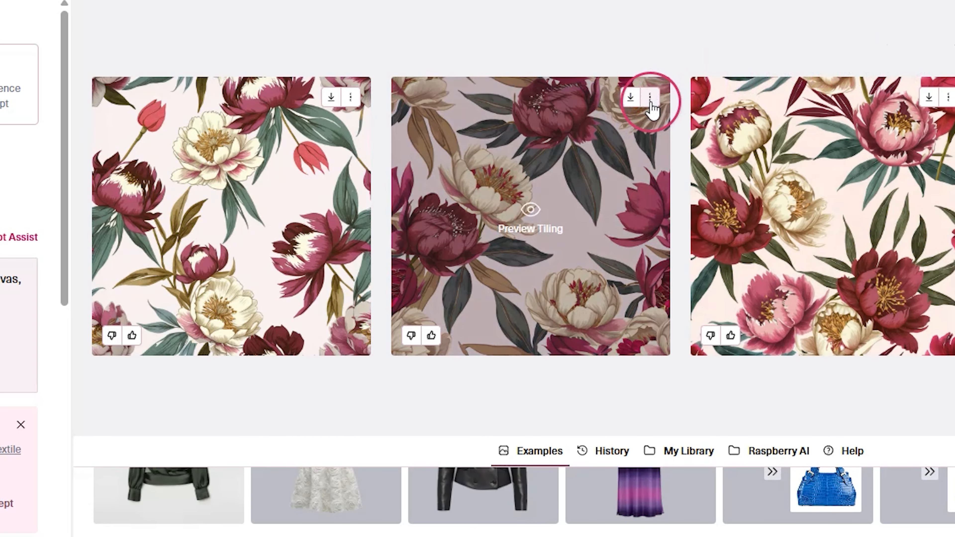
# Review the second peony print's image options and export the print as Adobe SVG
pyautogui.click(650, 99)
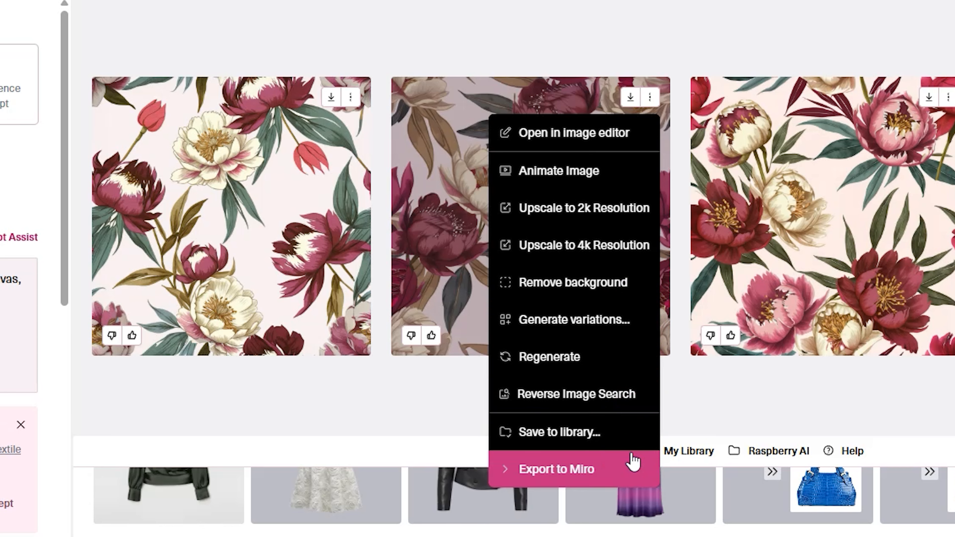
pyautogui.click(629, 98)
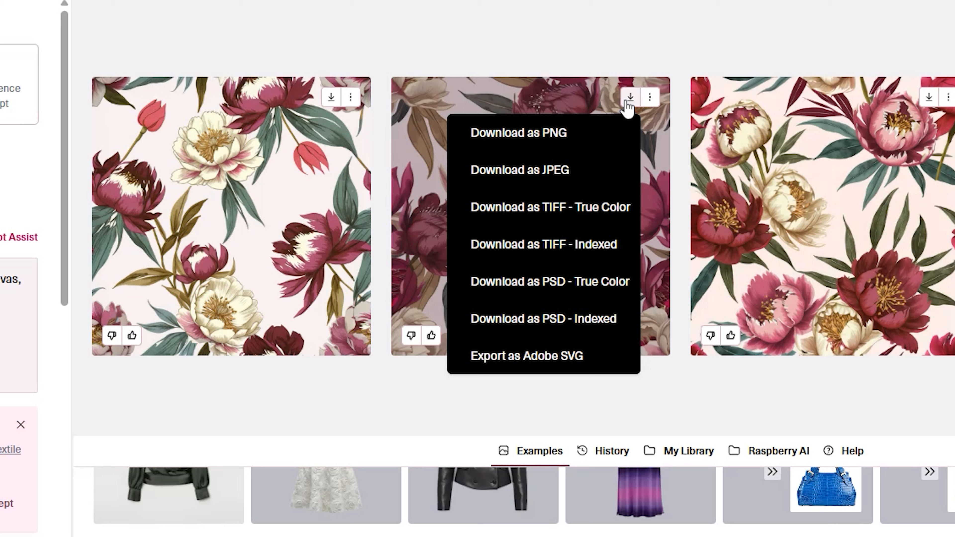
pyautogui.click(581, 359)
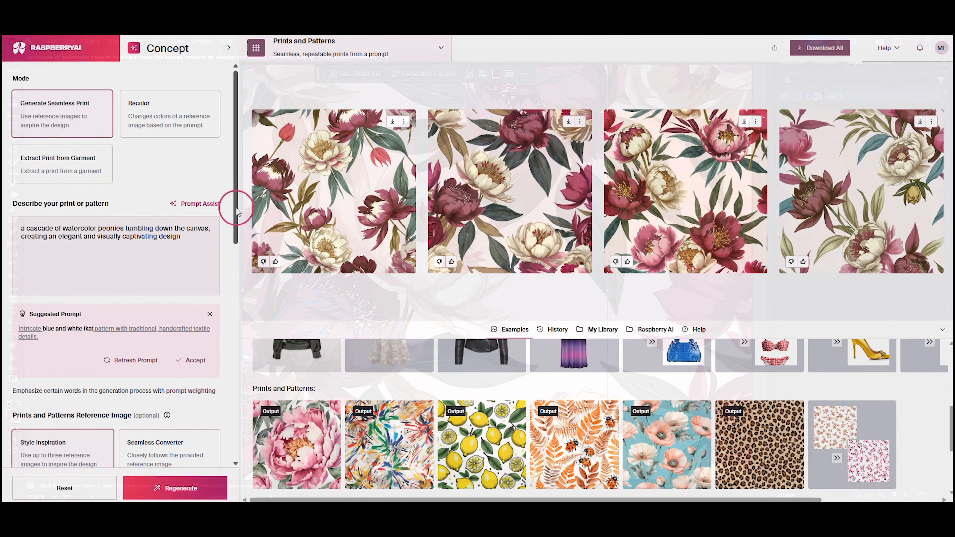
# Enable the limited color palette in the advanced settings with a color limit of 12
pyautogui.moveTo(234, 207); pyautogui.dragTo(234, 409)
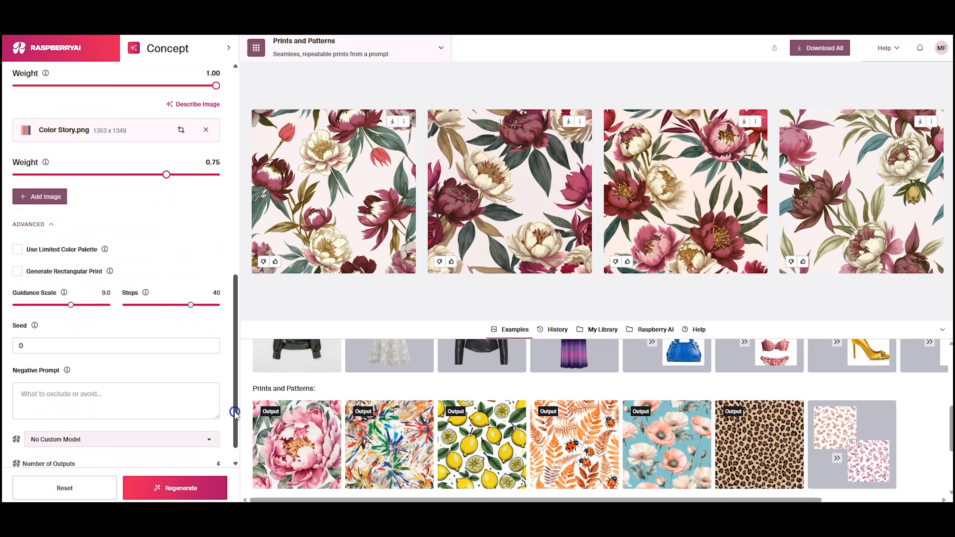
pyautogui.click(18, 249)
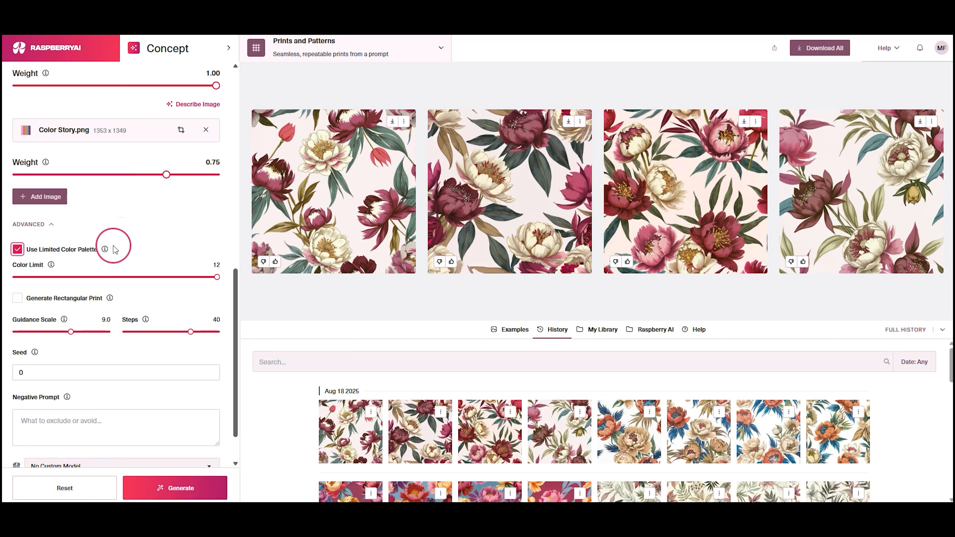
pyautogui.moveTo(217, 277)
pyautogui.mouseDown()
pyautogui.moveTo(15, 278)
pyautogui.moveTo(216, 279)
pyautogui.mouseUp()
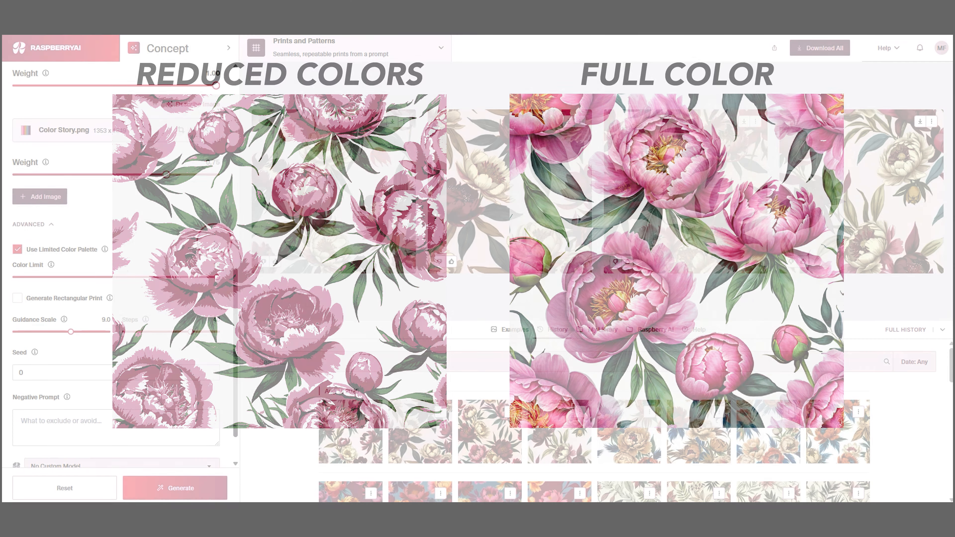
# Enable rectangular print without the limited color palette and generate the prints, leaving the negative prompt blank
pyautogui.click(18, 299)
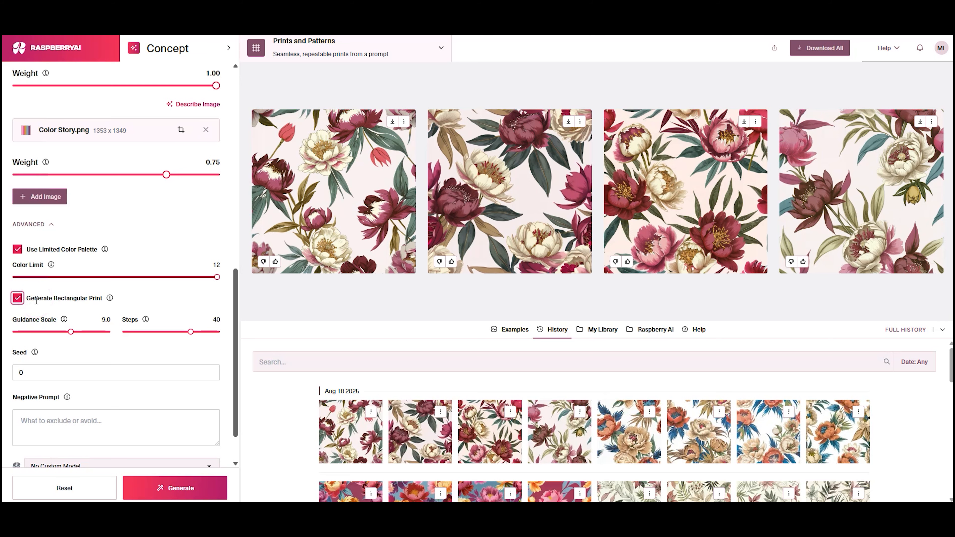
pyautogui.click(18, 249)
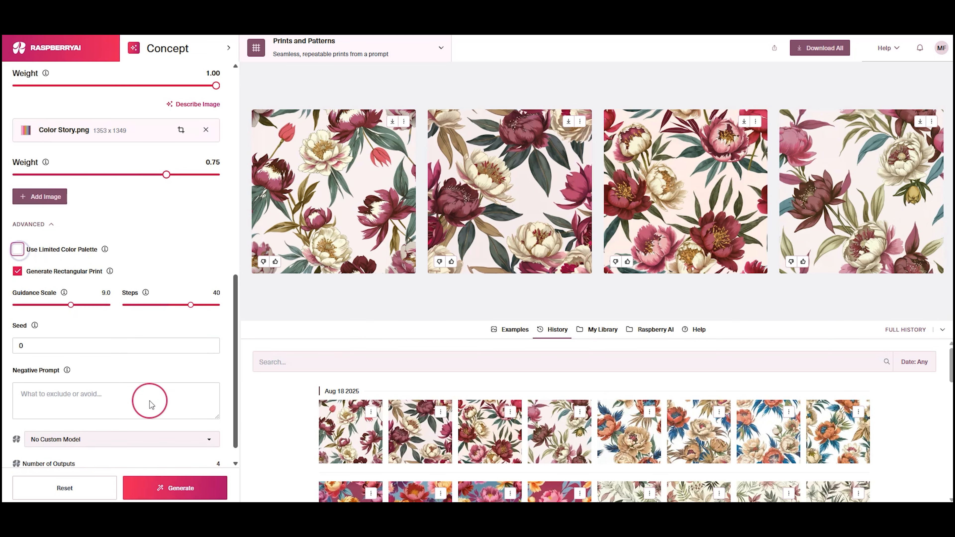
pyautogui.click(170, 489)
pyautogui.click(508, 329)
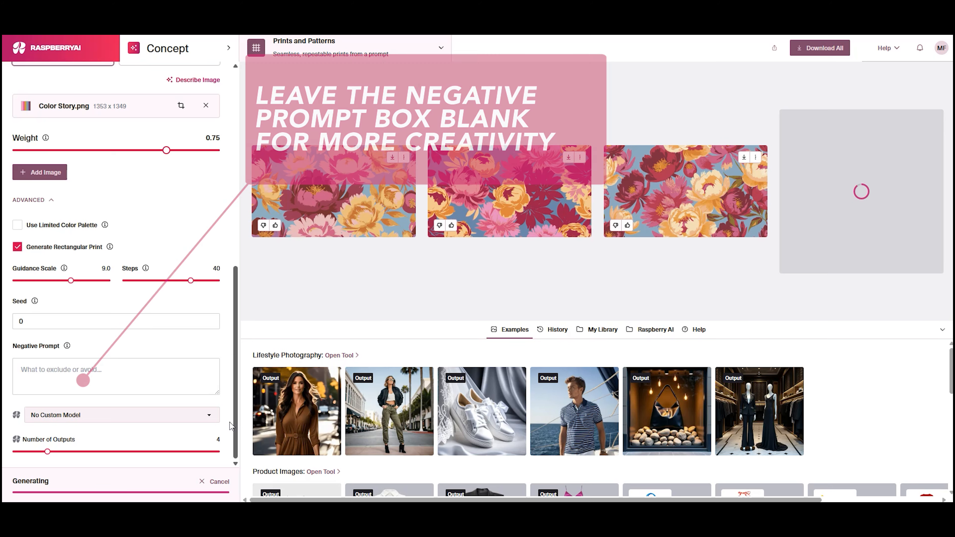
pyautogui.click(164, 372)
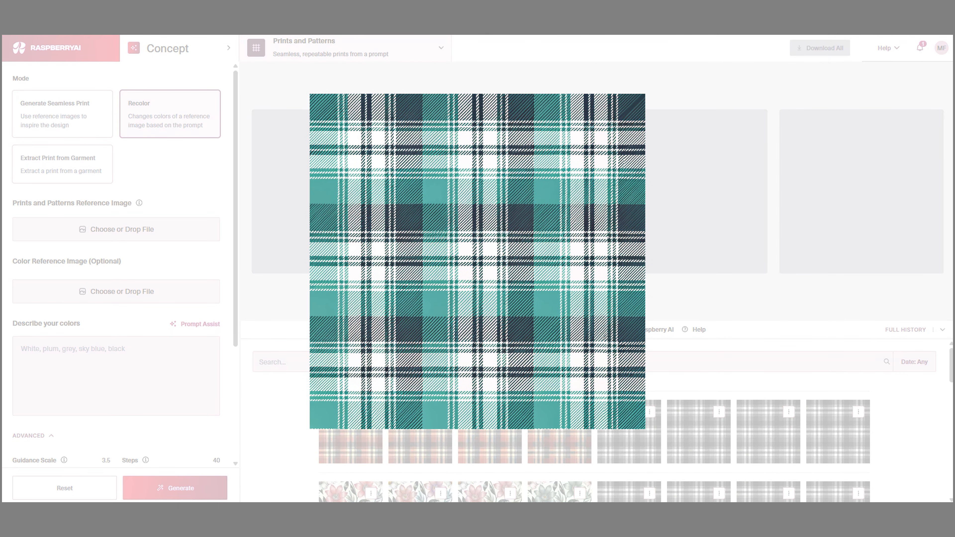
# Recolor the teal, white, black and grey plaid using the men's paisley print as the color reference image
pyautogui.moveTo(818, 407); pyautogui.dragTo(171, 241)
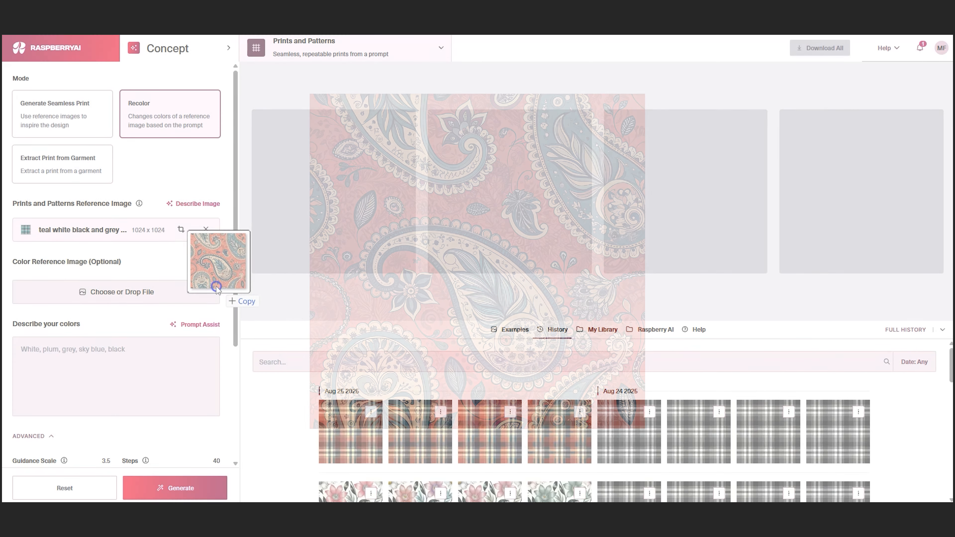
pyautogui.moveTo(216, 290); pyautogui.dragTo(218, 293)
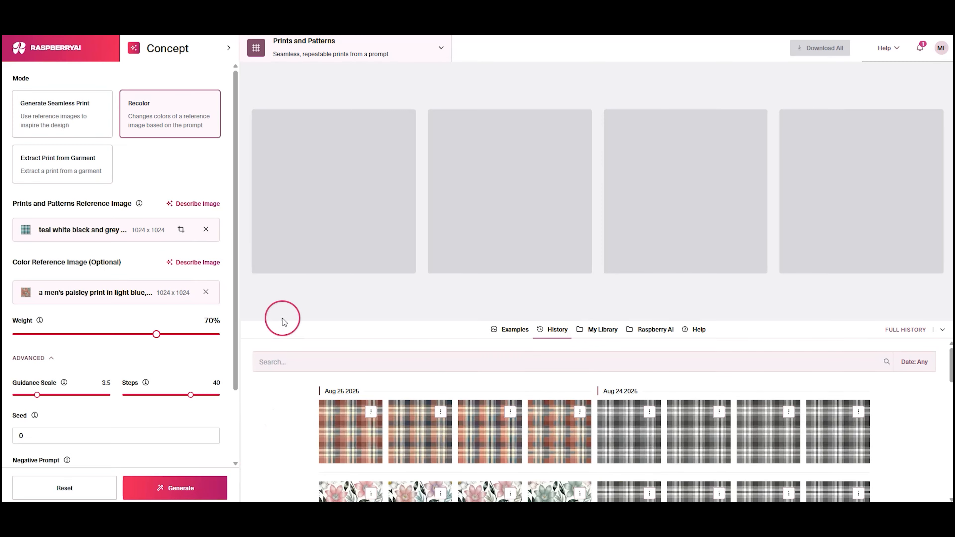
pyautogui.click(213, 478)
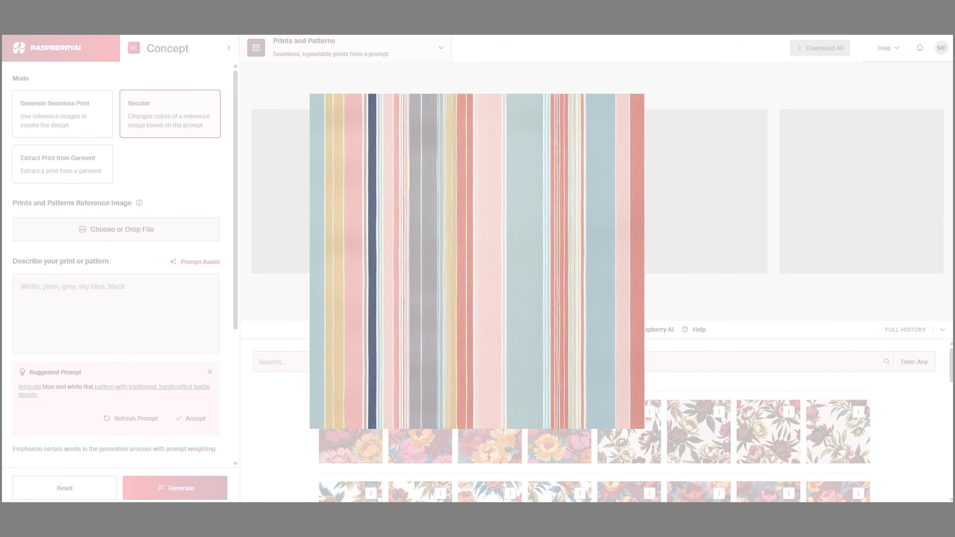
# Recolor Pastel Stripes.png with the color prompt "grey, mint, navy, white"
pyautogui.moveTo(323, 277); pyautogui.dragTo(143, 236)
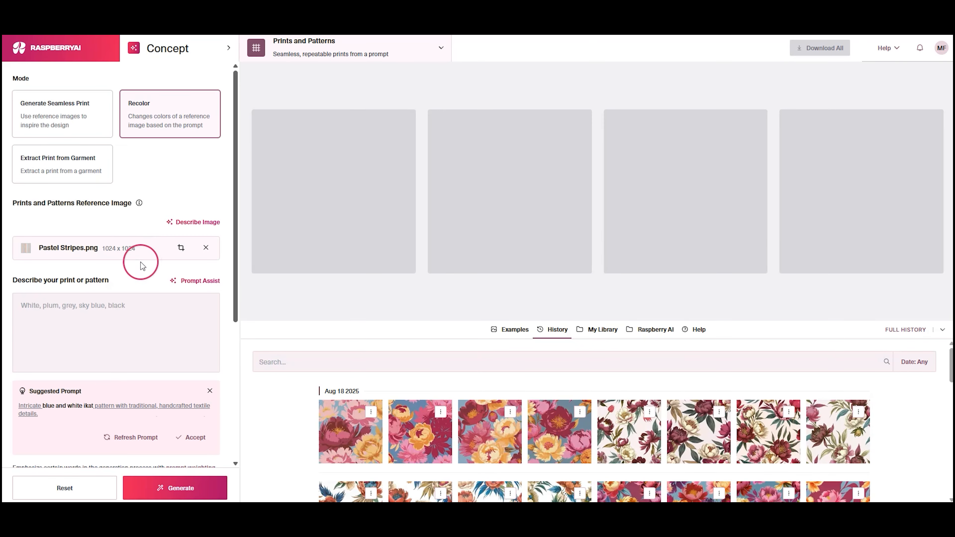
pyautogui.click(120, 305)
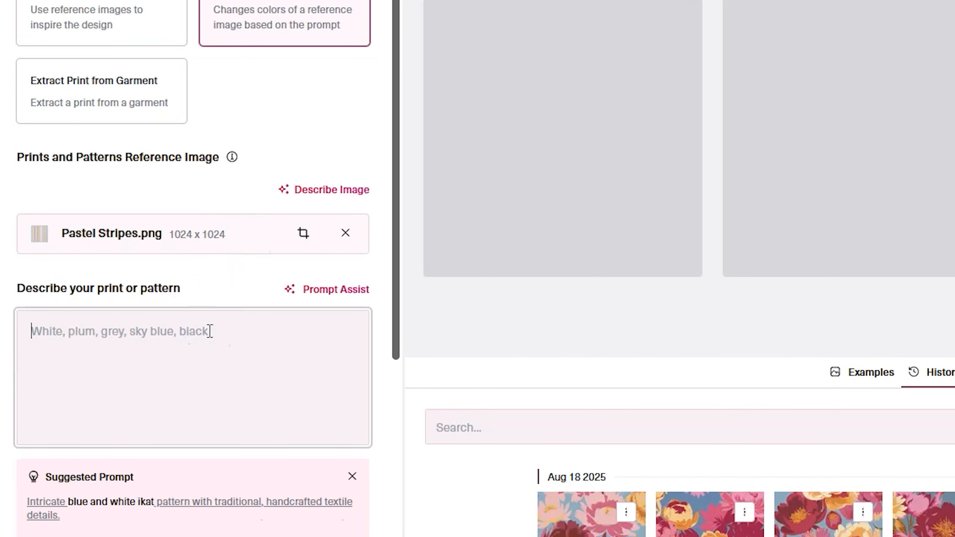
pyautogui.write('grey, mint, navy, white')
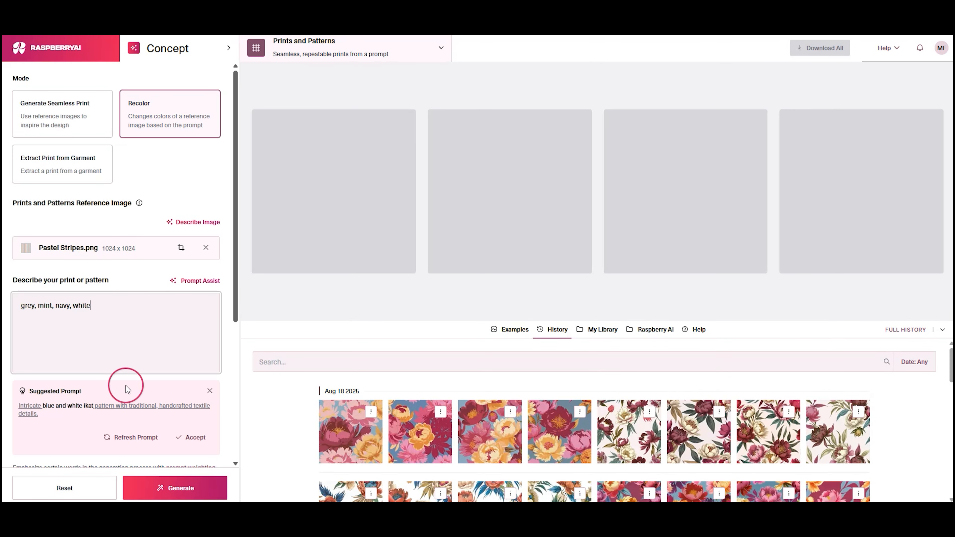
pyautogui.click(179, 488)
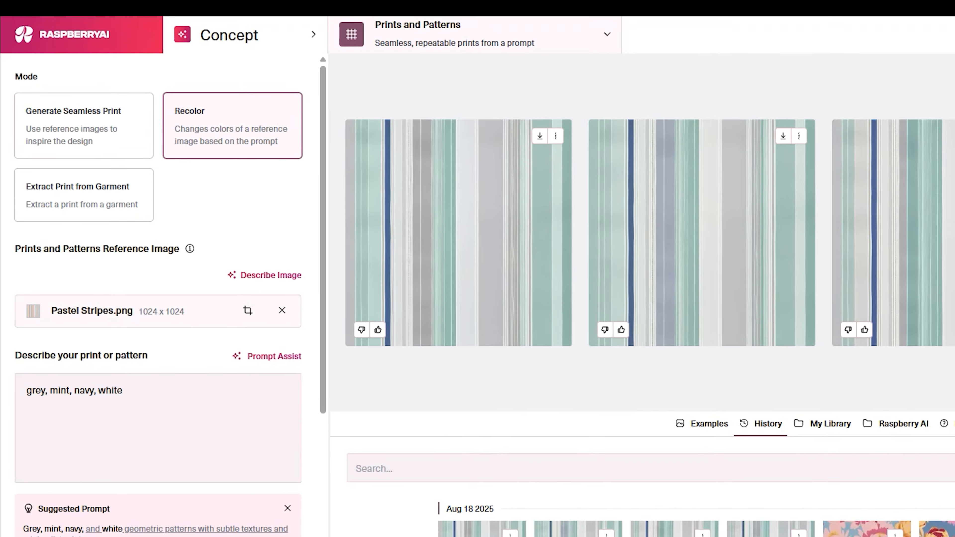
# Reset the settings, switch to Extract Print from Garment mode, and add the photo of the woman in the animal-stripe dress as reference
pyautogui.click(79, 489)
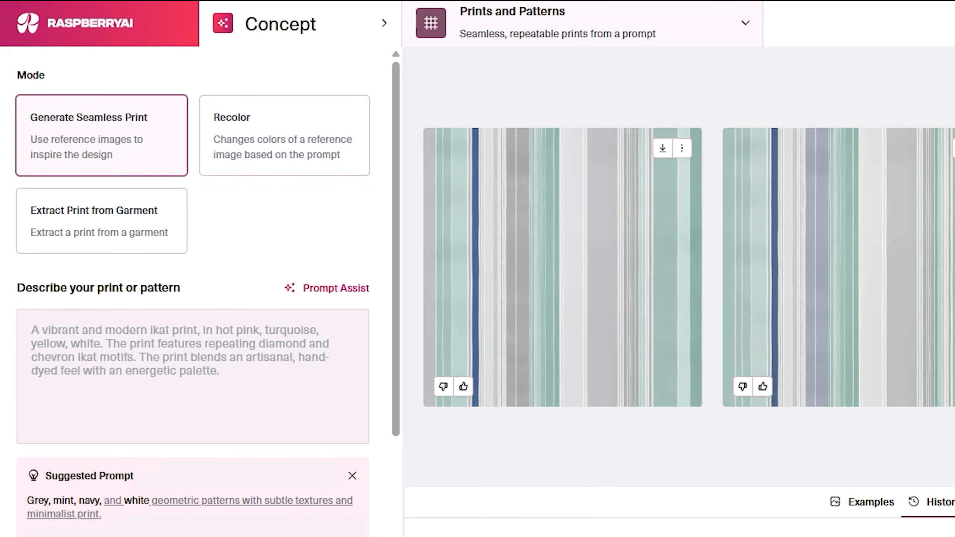
pyautogui.click(151, 248)
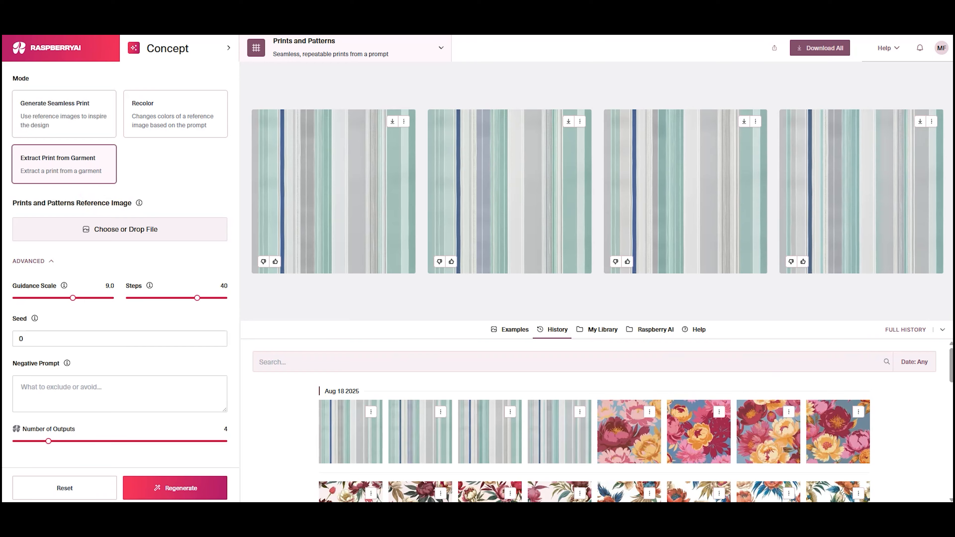
pyautogui.moveTo(801, 273); pyautogui.dragTo(194, 230)
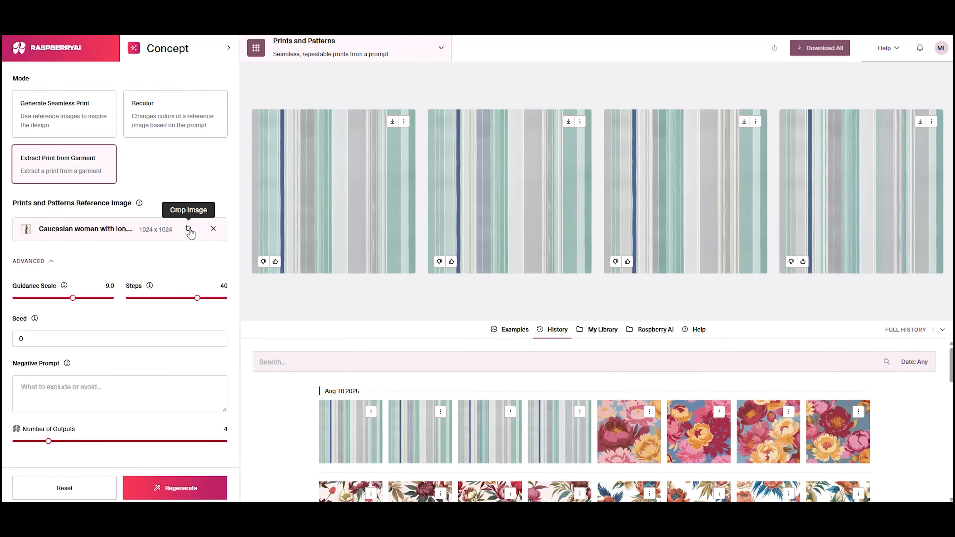
# Crop the reference photo tightly to the animal-stripe dress and generate the extracted print
pyautogui.click(188, 229)
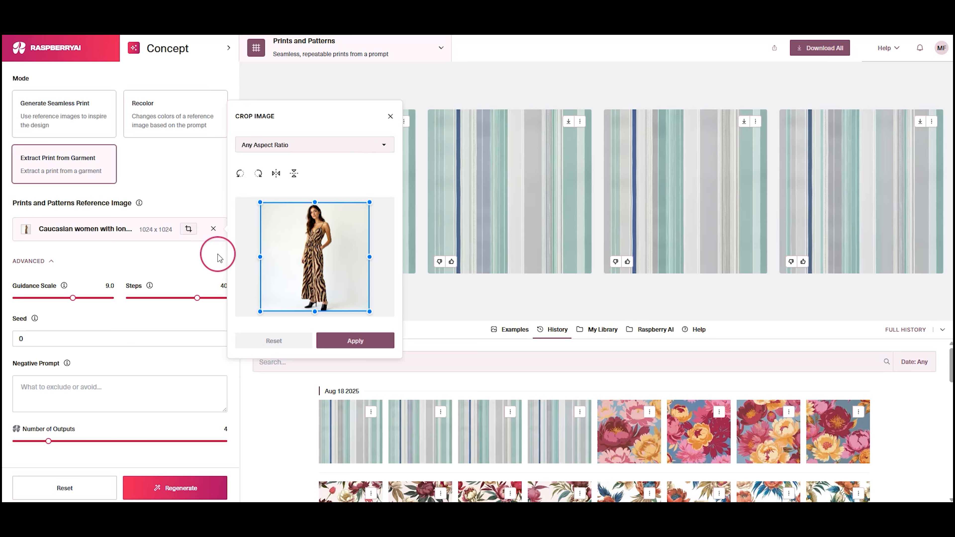
pyautogui.moveTo(260, 257); pyautogui.dragTo(307, 264)
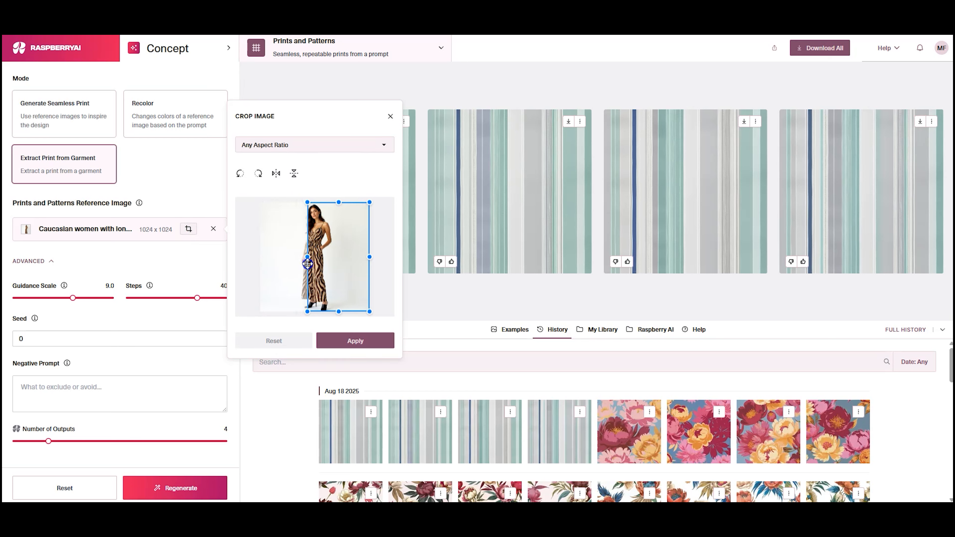
pyautogui.moveTo(370, 257); pyautogui.dragTo(322, 259)
pyautogui.moveTo(322, 202); pyautogui.dragTo(322, 230)
pyautogui.moveTo(322, 311); pyautogui.dragTo(323, 301)
pyautogui.moveTo(307, 268); pyautogui.dragTo(301, 268)
pyautogui.click(354, 341)
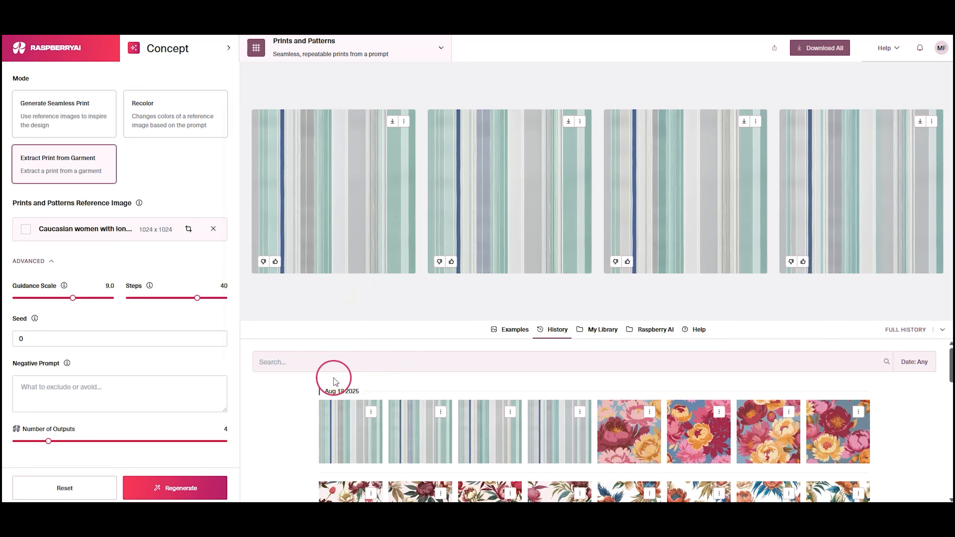
pyautogui.click(214, 486)
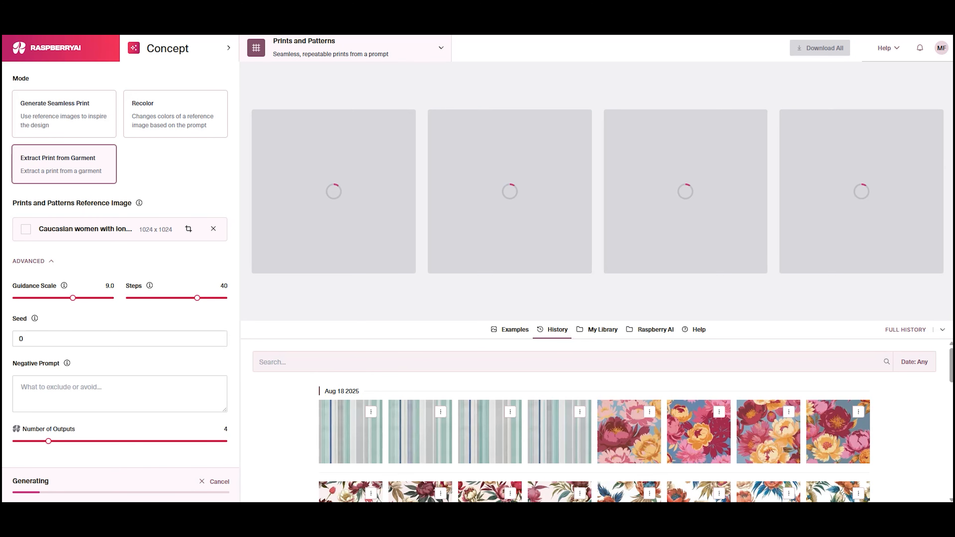